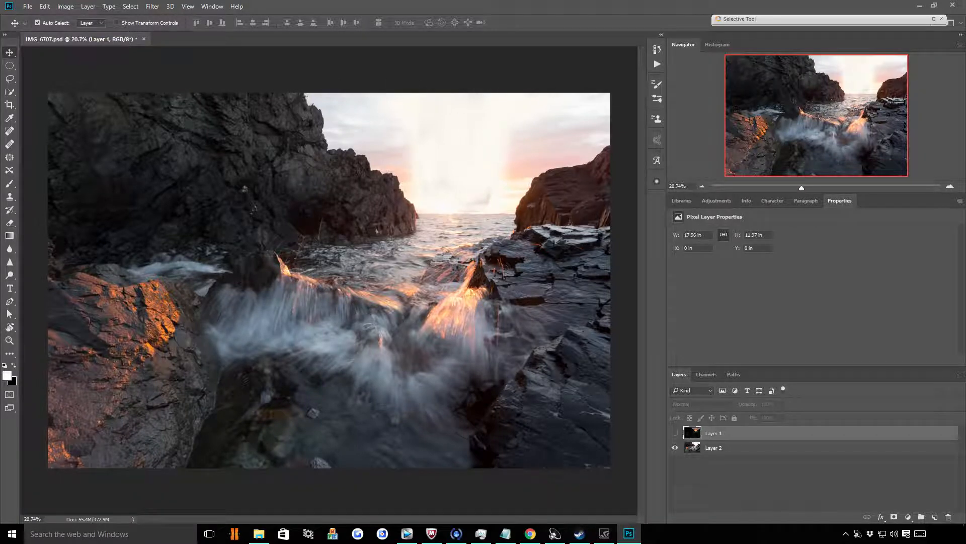
# Compare the bright Layer 2 exposure with the dark Layer 1 sunset exposure by toggling Layer 1's visibility
pyautogui.scroll(1, 329, 221)
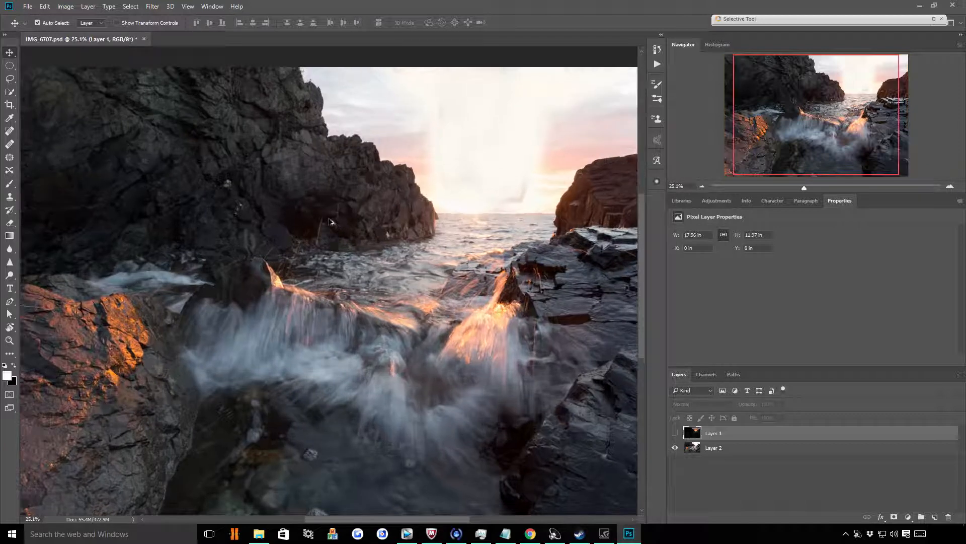
pyautogui.scroll(-1, 351, 217)
pyautogui.scroll(-1, 413, 228)
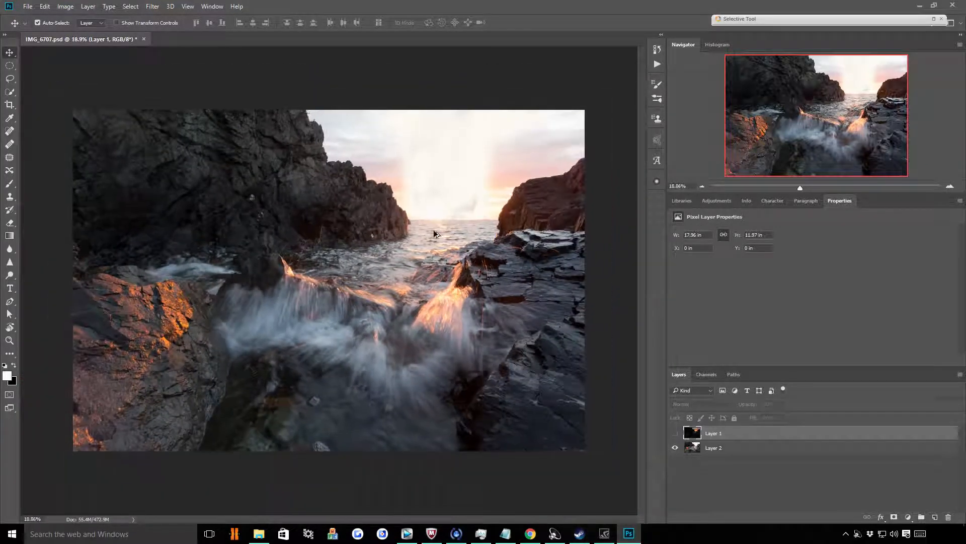
pyautogui.scroll(1, 430, 229)
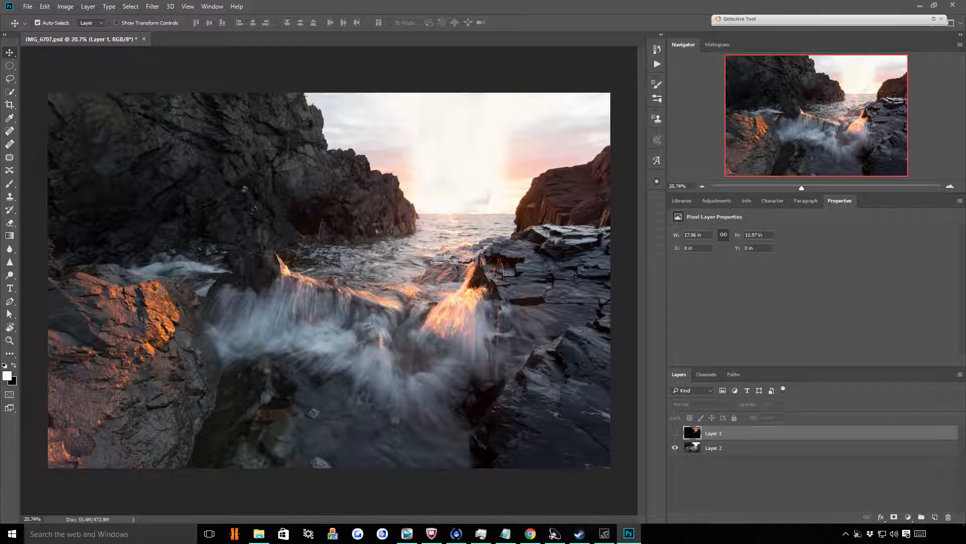
pyautogui.click(675, 433)
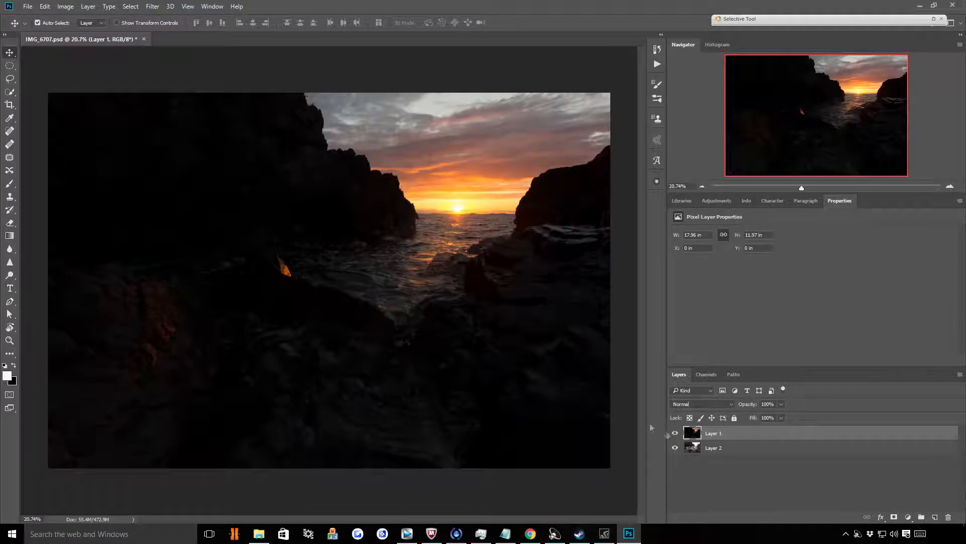
pyautogui.scroll(3, 542, 182)
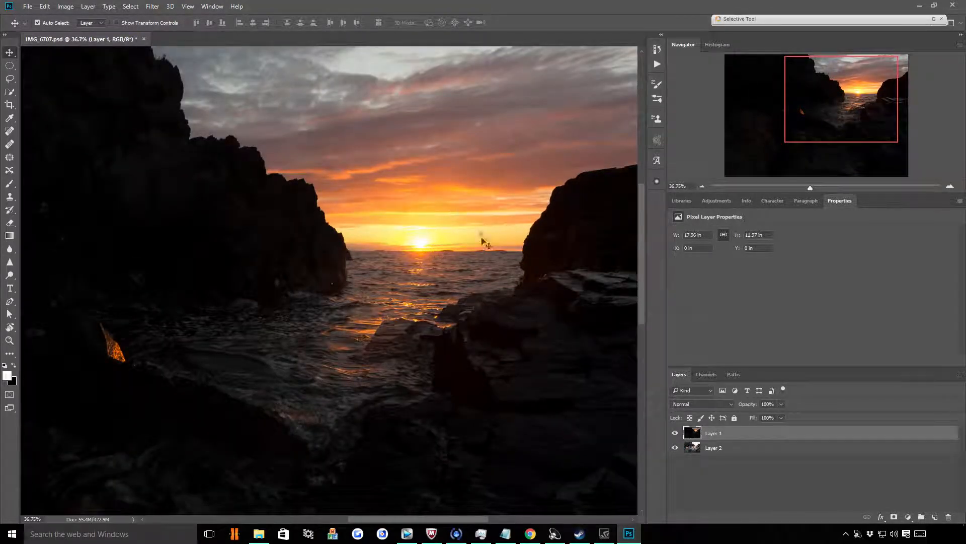
pyautogui.scroll(-2, 503, 214)
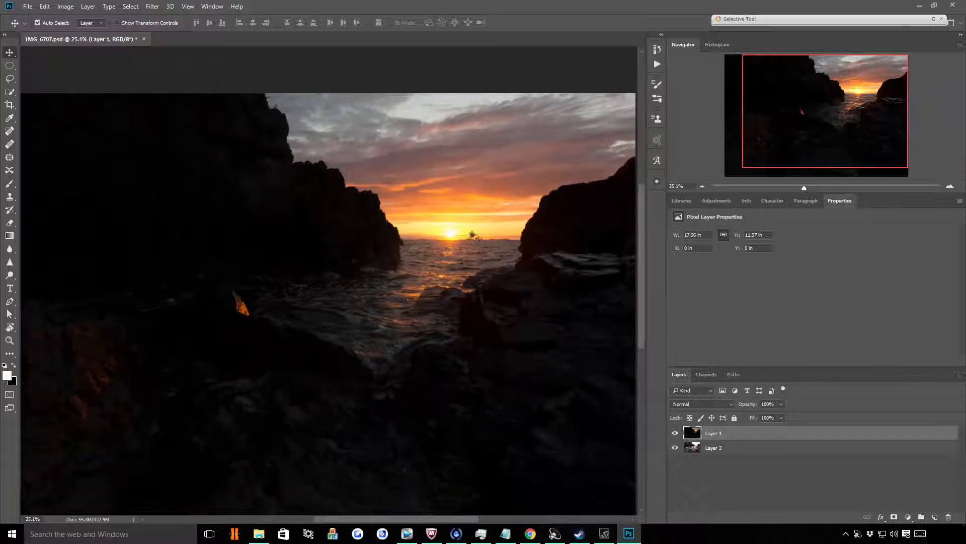
pyautogui.scroll(-1, 504, 219)
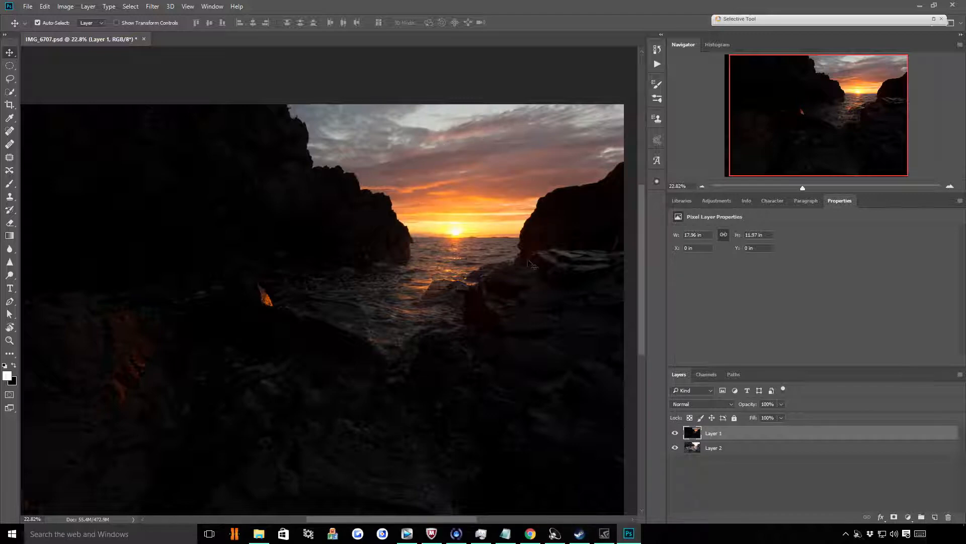
pyautogui.scroll(-1, 517, 255)
pyautogui.scroll(1, 518, 255)
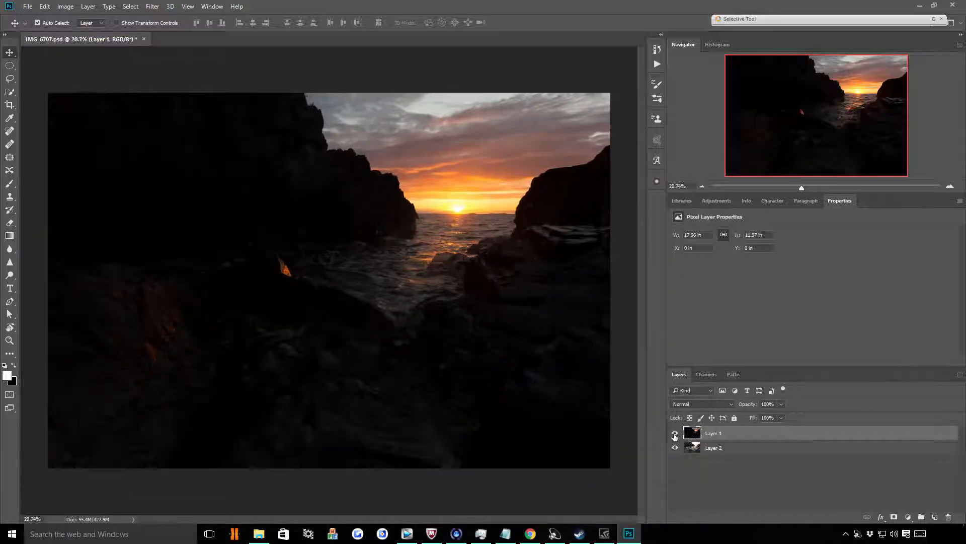
pyautogui.click(675, 434)
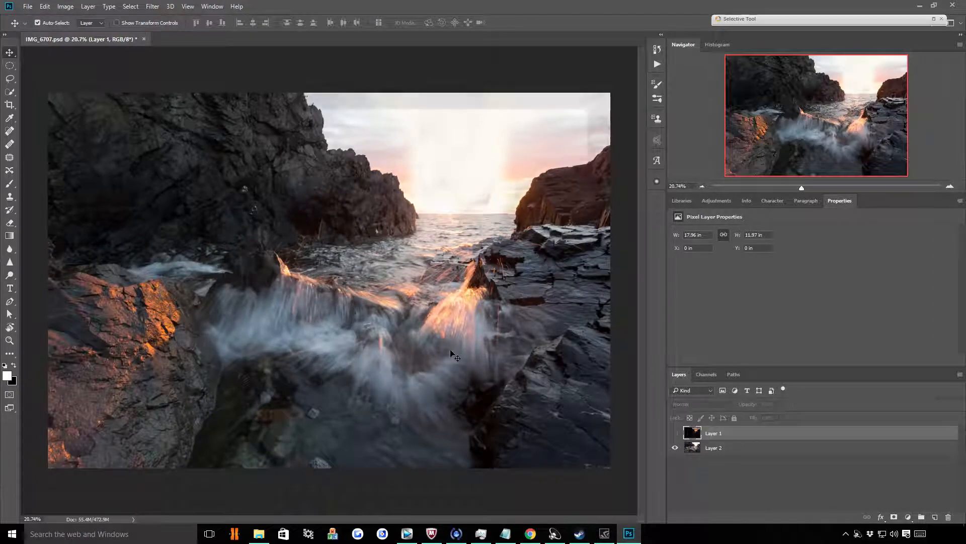
# Activate the Brush tool, make Layer 1 visible and add a black layer mask to it
pyautogui.press('b')
pyautogui.scroll(-1, 337, 348)
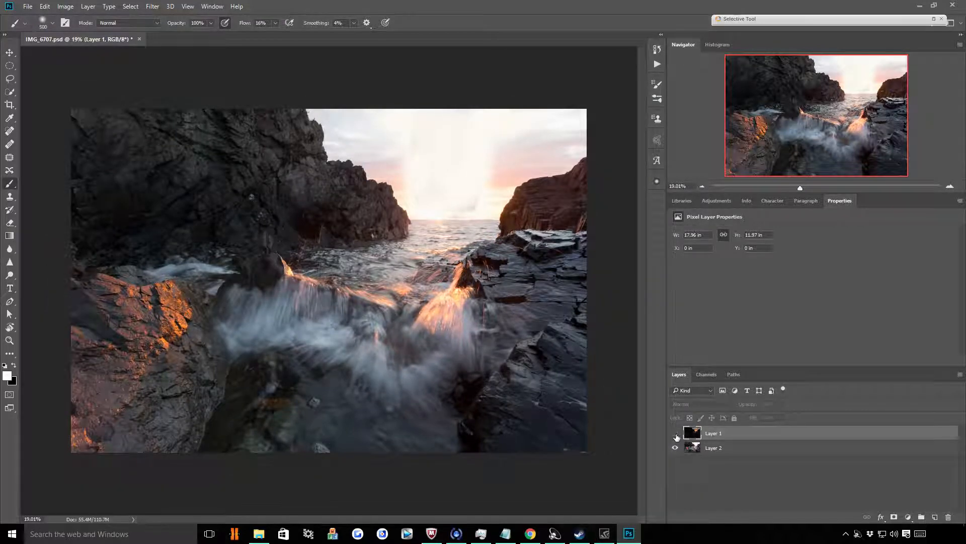
pyautogui.click(675, 434)
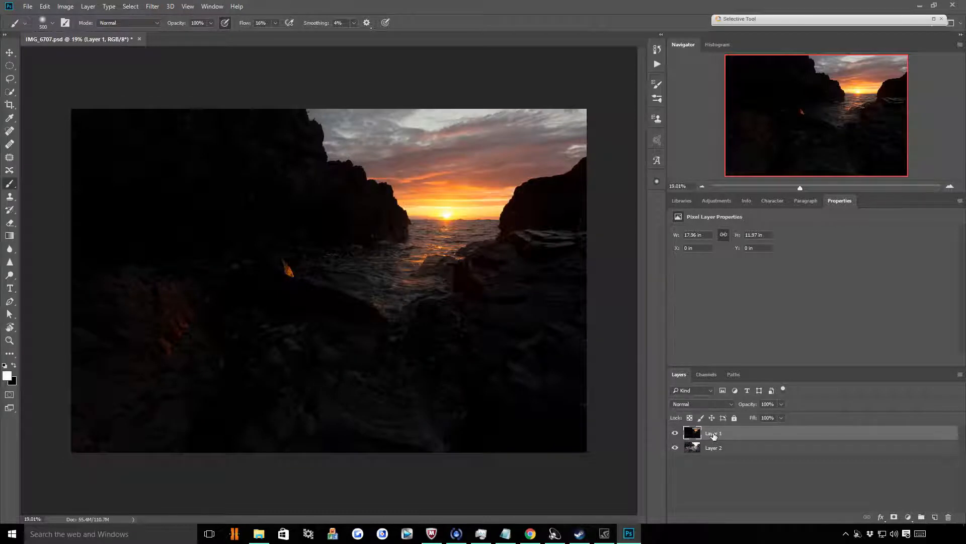
pyautogui.keyDown('alt'); pyautogui.click(894, 517); pyautogui.keyUp('alt')
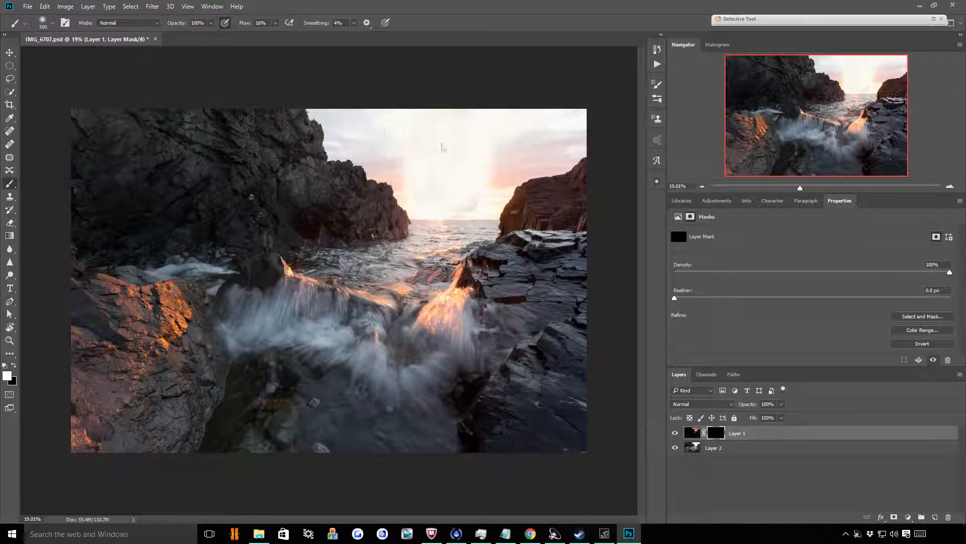
# Enlarge the brush to 1100 and paint white on Layer 1's mask across the upper sky
pyautogui.scroll(3, 423, 91)
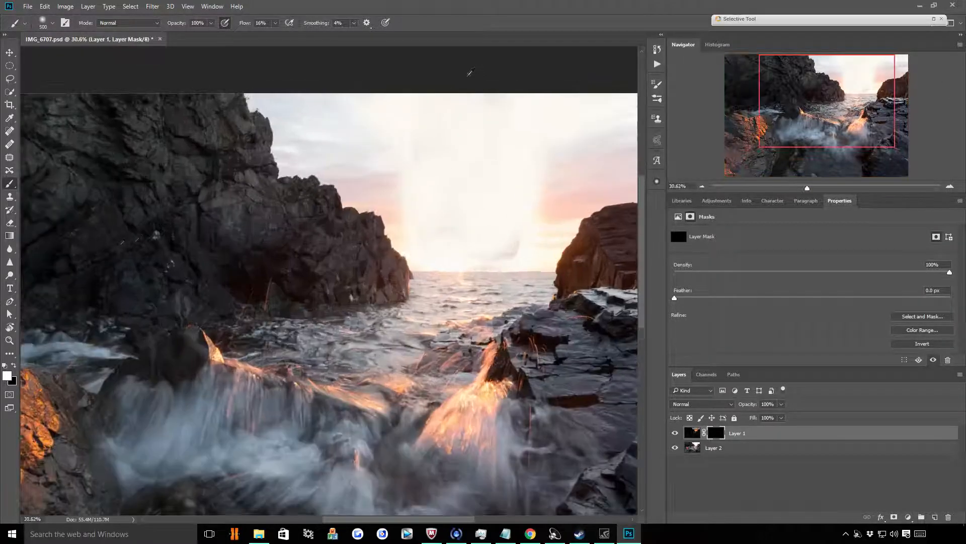
pyautogui.scroll(-1, 348, 148)
pyautogui.scroll(2, 461, 116)
pyautogui.scroll(-1, 302, 159)
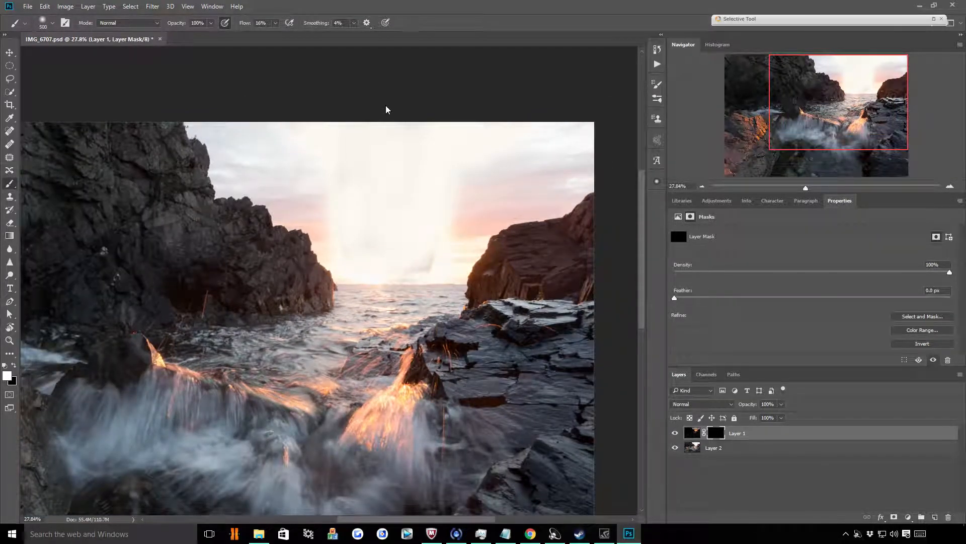
pyautogui.press(']')
pyautogui.press(']')
pyautogui.press(']')
pyautogui.press(']')
pyautogui.press(']')
pyautogui.press(']')
pyautogui.moveTo(334, 69)
pyautogui.mouseDown()
pyautogui.moveTo(377, 69)
pyautogui.moveTo(340, 112)
pyautogui.moveTo(322, 75)
pyautogui.moveTo(331, 108)
pyautogui.moveTo(360, 54)
pyautogui.moveTo(252, 54)
pyautogui.moveTo(418, 72)
pyautogui.moveTo(322, 83)
pyautogui.moveTo(309, 42)
pyautogui.moveTo(341, 61)
pyautogui.moveTo(362, 26)
pyautogui.moveTo(476, 38)
pyautogui.moveTo(424, 47)
pyautogui.moveTo(501, 6)
pyautogui.moveTo(516, 31)
pyautogui.moveTo(363, 10)
pyautogui.moveTo(244, 65)
pyautogui.mouseUp()
# Reduce the brush to 600 and paint white on Layer 1's mask over the sky along the left cliff edge
pyautogui.scroll(9, 287, 125)
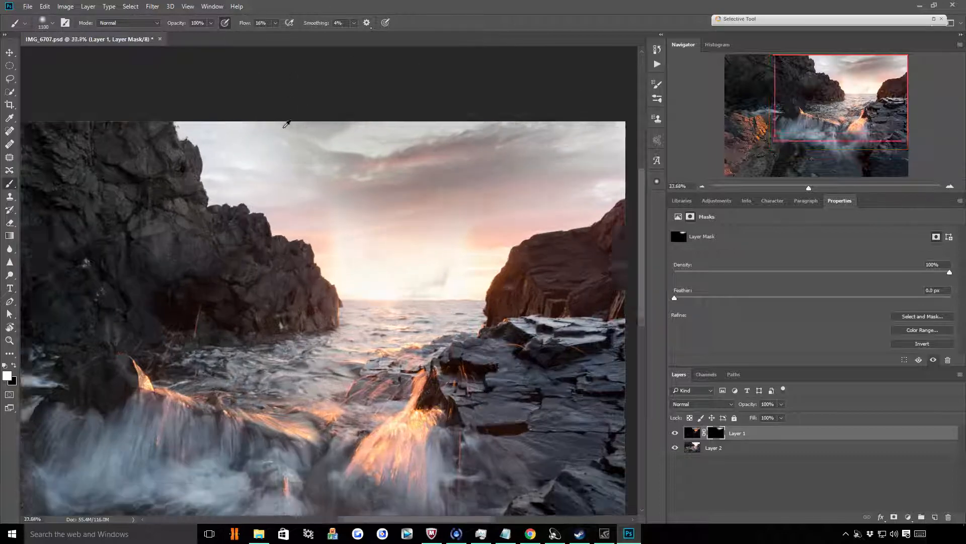
pyautogui.scroll(-3, 313, 151)
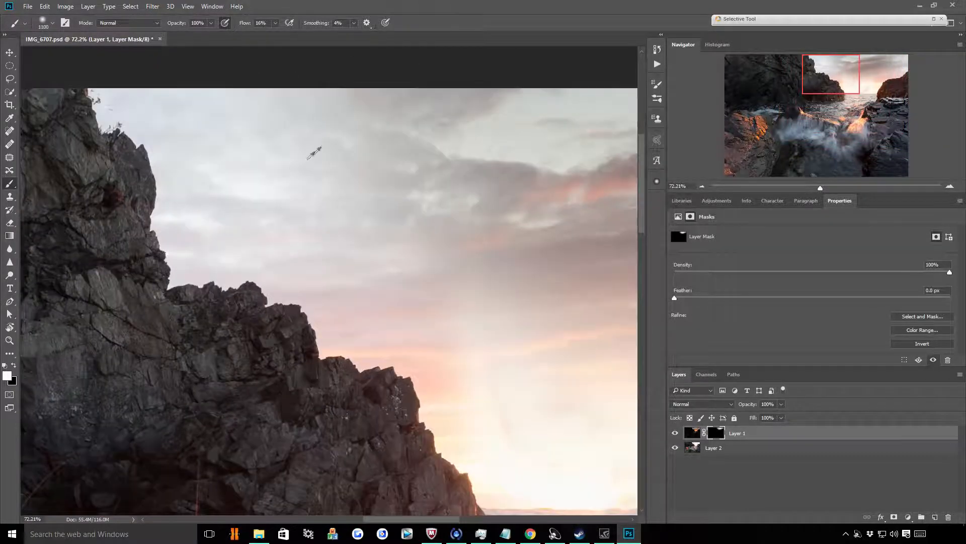
pyautogui.press('[')
pyautogui.press('[')
pyautogui.press('[')
pyautogui.press('[')
pyautogui.press('[')
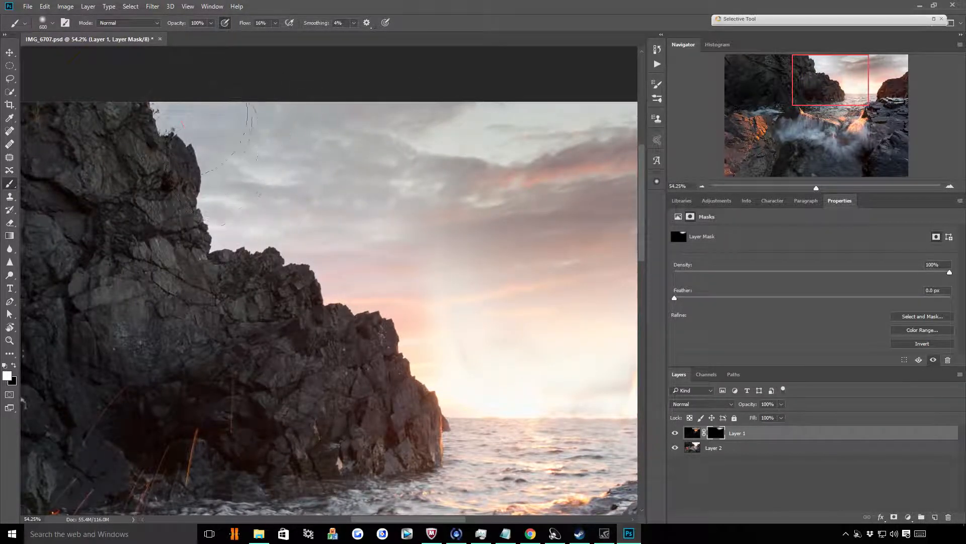
pyautogui.moveTo(430, 349)
pyautogui.mouseDown()
pyautogui.moveTo(429, 277)
pyautogui.moveTo(484, 352)
pyautogui.moveTo(490, 319)
pyautogui.moveTo(539, 334)
pyautogui.moveTo(493, 233)
pyautogui.moveTo(405, 226)
pyautogui.moveTo(255, 83)
pyautogui.moveTo(233, 133)
pyautogui.moveTo(227, 103)
pyautogui.moveTo(228, 130)
pyautogui.mouseUp()
pyautogui.scroll(-4, 392, 126)
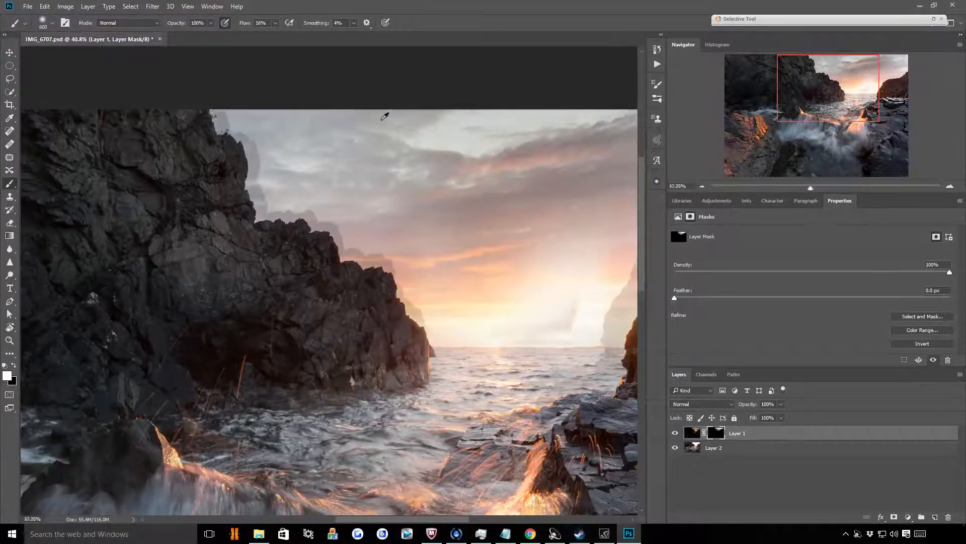
pyautogui.scroll(-3, 385, 116)
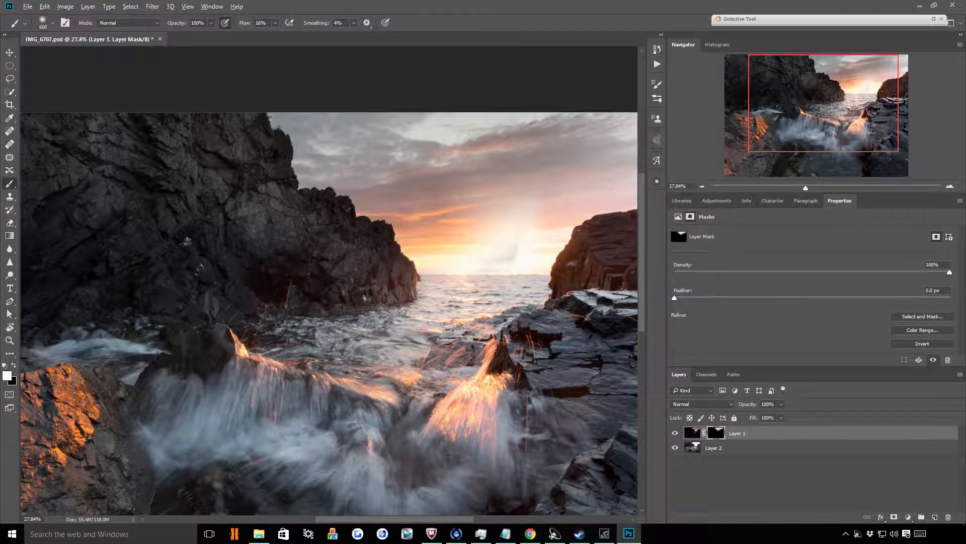
pyautogui.scroll(1, 214, 211)
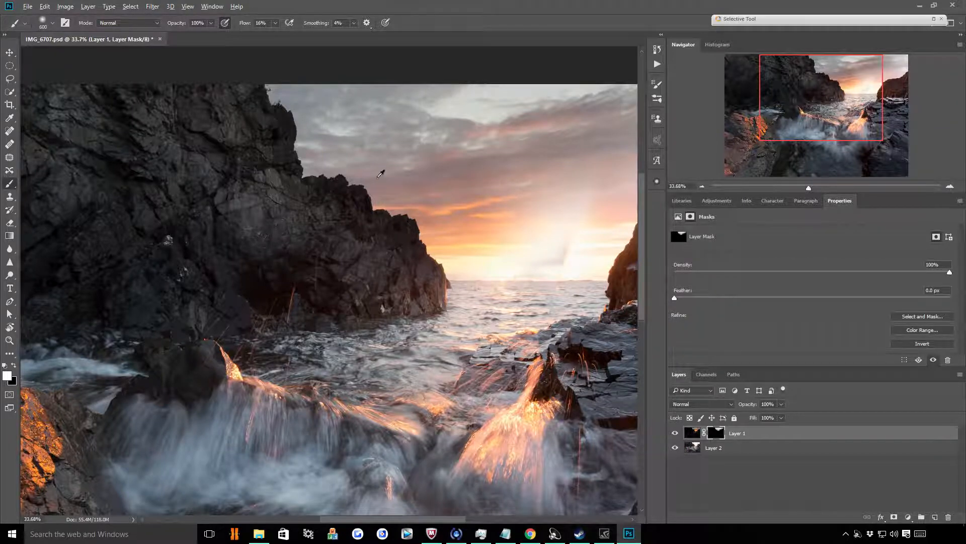
pyautogui.scroll(3, 372, 196)
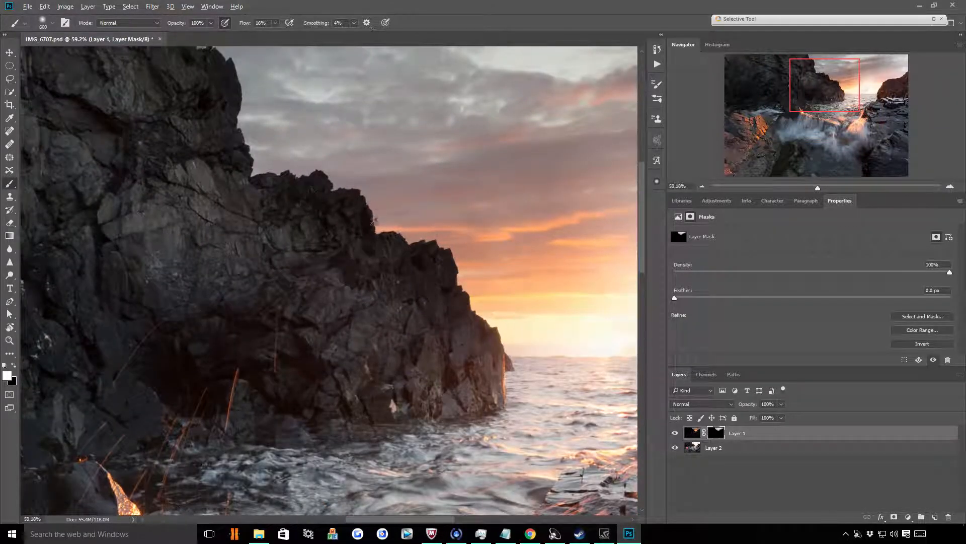
pyautogui.scroll(-1, 225, 195)
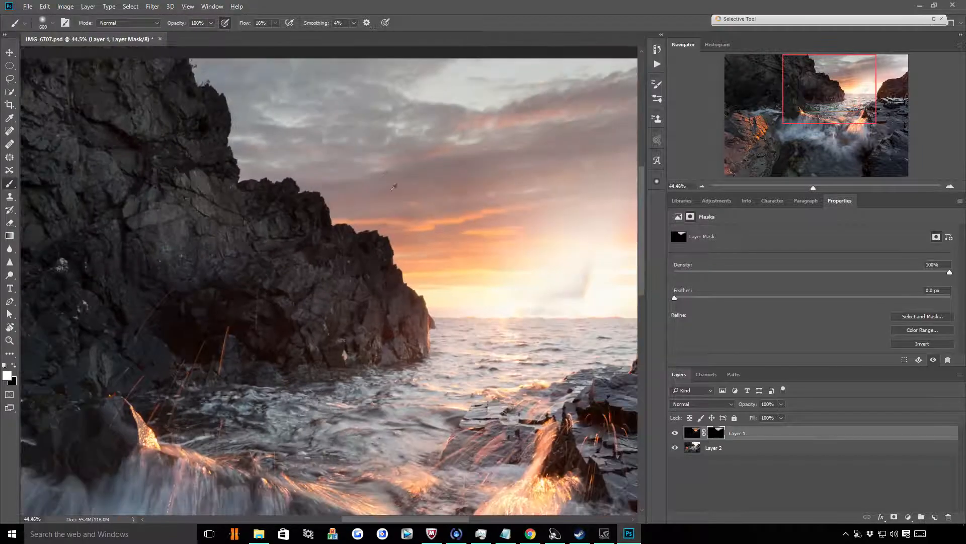
pyautogui.scroll(-2, 379, 155)
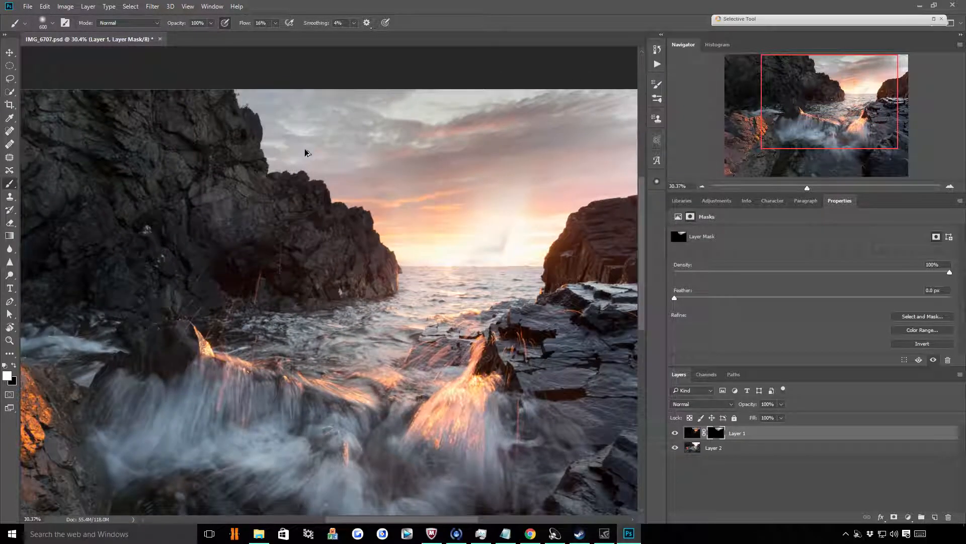
# Undo the sky brush strokes and the layer mask on Layer 1
pyautogui.hotkey('ctrl', 'alt', 'z')
pyautogui.hotkey('ctrl', 'alt', 'z')
pyautogui.hotkey('ctrl', 'alt', 'z')
pyautogui.hotkey('ctrl', 'alt', 'z')
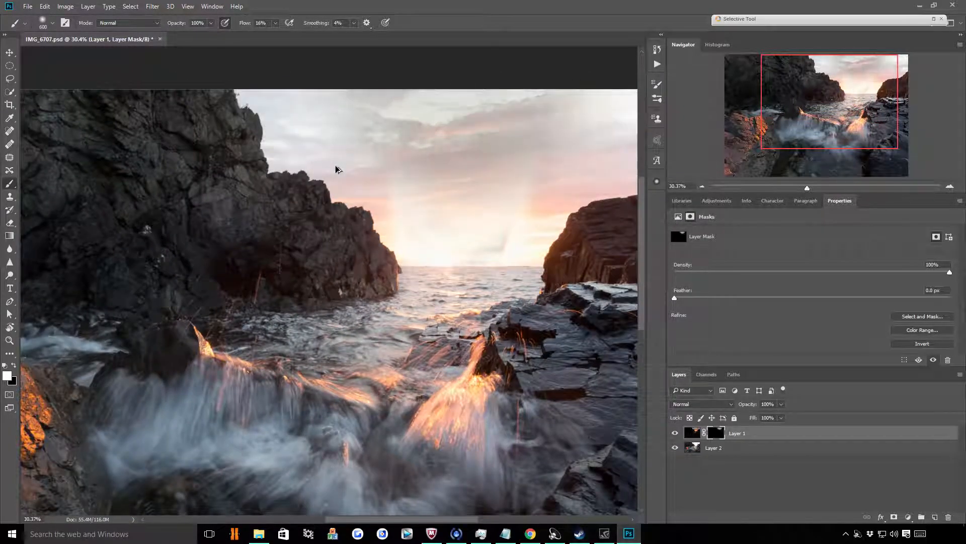
pyautogui.scroll(-1, 437, 176)
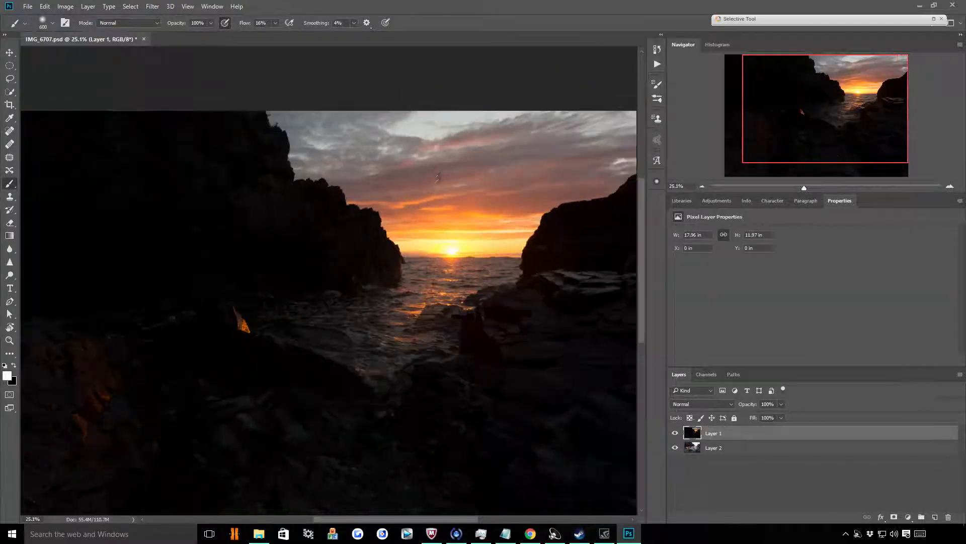
# Add a black mask to Layer 1 and paint the first white strokes across the upper sky
pyautogui.keyDown('alt'); pyautogui.click(894, 517); pyautogui.keyUp('alt')
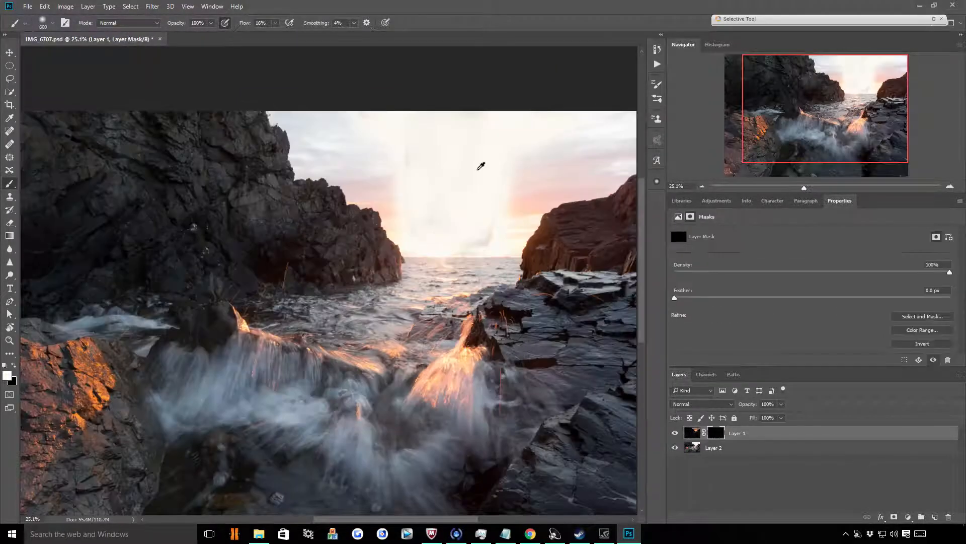
pyautogui.moveTo(398, 139)
pyautogui.mouseDown()
pyautogui.moveTo(599, 136)
pyautogui.moveTo(584, 145)
pyautogui.mouseUp()
pyautogui.moveTo(461, 61)
pyautogui.mouseDown()
pyautogui.moveTo(385, 120)
pyautogui.moveTo(366, 105)
pyautogui.mouseUp()
# Enlarge the brush to 1000 and paint broad white strokes on Layer 1's mask over the sky between the cliffs
pyautogui.press(']')
pyautogui.press(']')
pyautogui.press(']')
pyautogui.press(']')
pyautogui.moveTo(444, 121)
pyautogui.mouseDown()
pyautogui.moveTo(437, 131)
pyautogui.moveTo(548, 125)
pyautogui.moveTo(489, 136)
pyautogui.moveTo(442, 130)
pyautogui.mouseUp()
pyautogui.moveTo(418, 171); pyautogui.dragTo(327, 132)
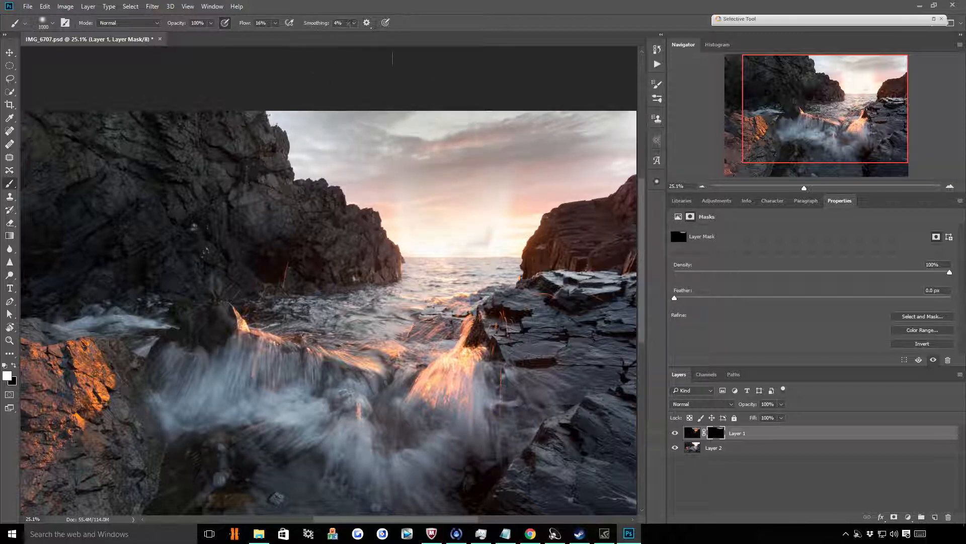
pyautogui.moveTo(383, 106)
pyautogui.mouseDown()
pyautogui.moveTo(475, 161)
pyautogui.moveTo(474, 118)
pyautogui.mouseUp()
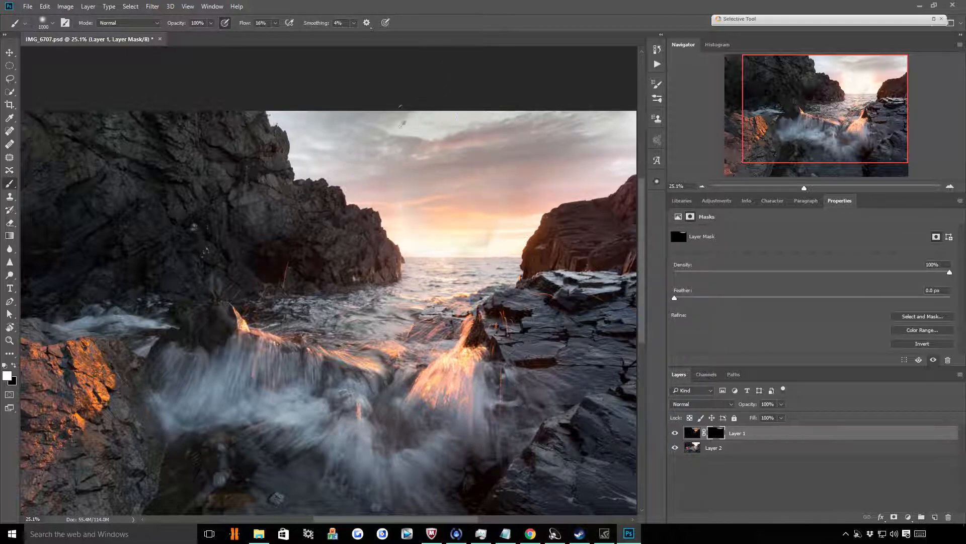
# Reduce the brush to 600 and paint more white on Layer 1's mask across the clouds to bring out the darker sky
pyautogui.scroll(-3, 569, 120)
pyautogui.scroll(7, 541, 146)
pyautogui.scroll(-3, 220, 158)
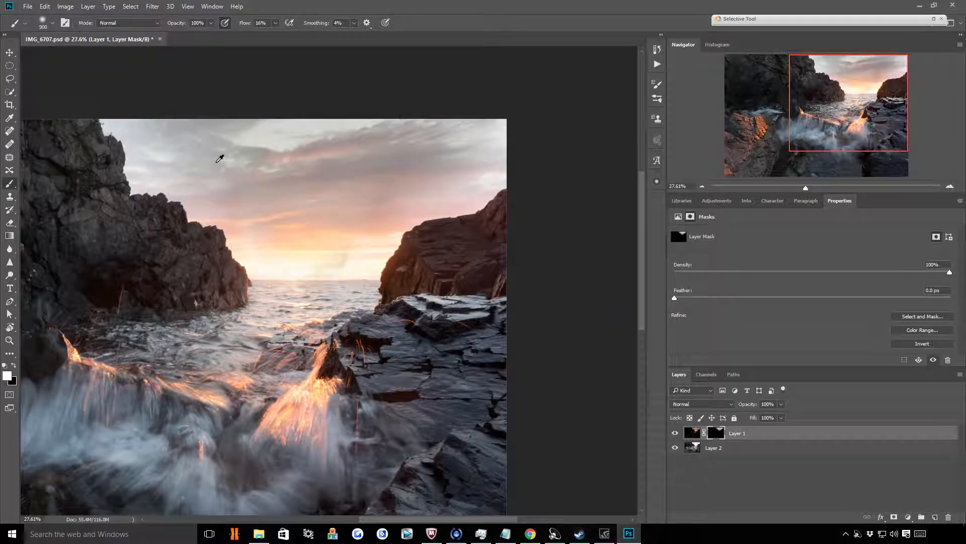
pyautogui.press('[')
pyautogui.press('[')
pyautogui.press('[')
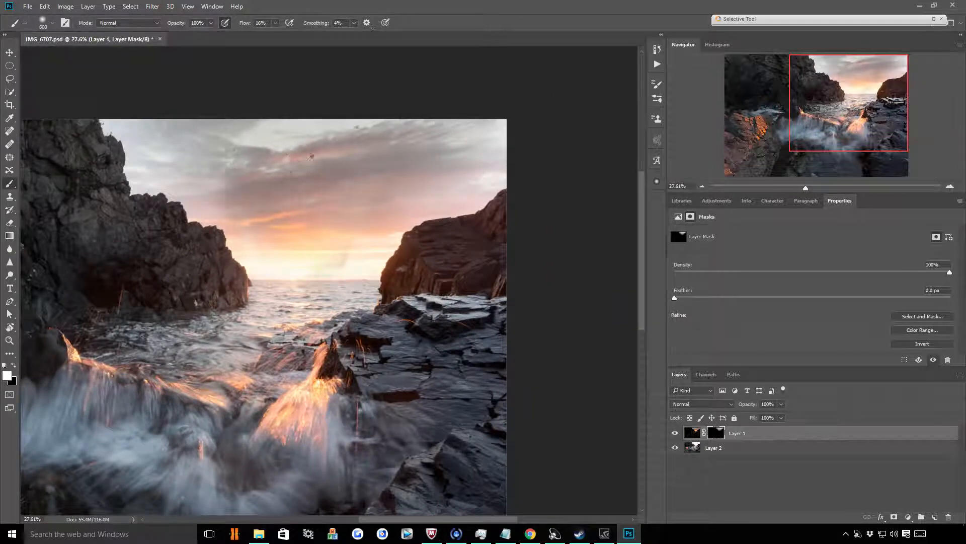
pyautogui.moveTo(451, 98); pyautogui.dragTo(511, 82)
pyautogui.rightClick(511, 75)
pyautogui.click(346, 99)
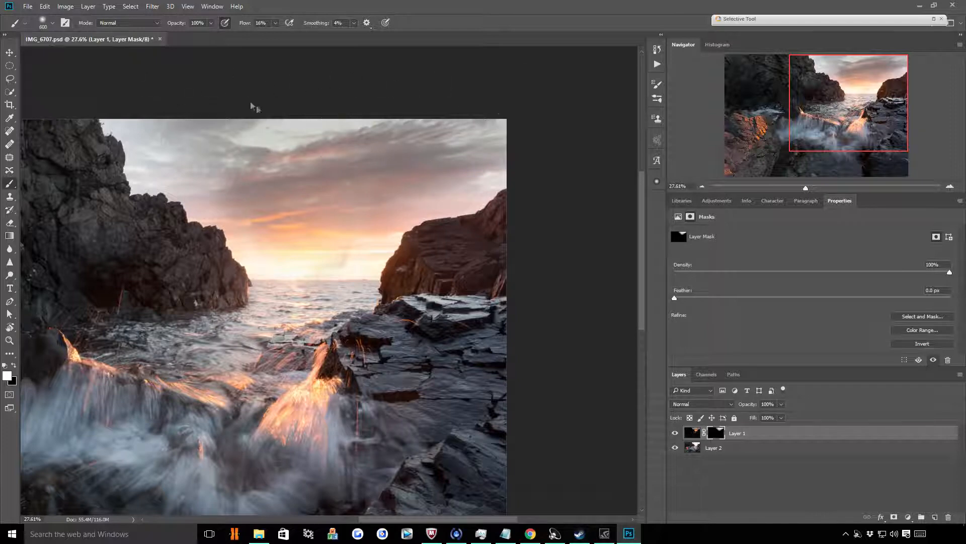
pyautogui.moveTo(235, 155); pyautogui.dragTo(489, 85)
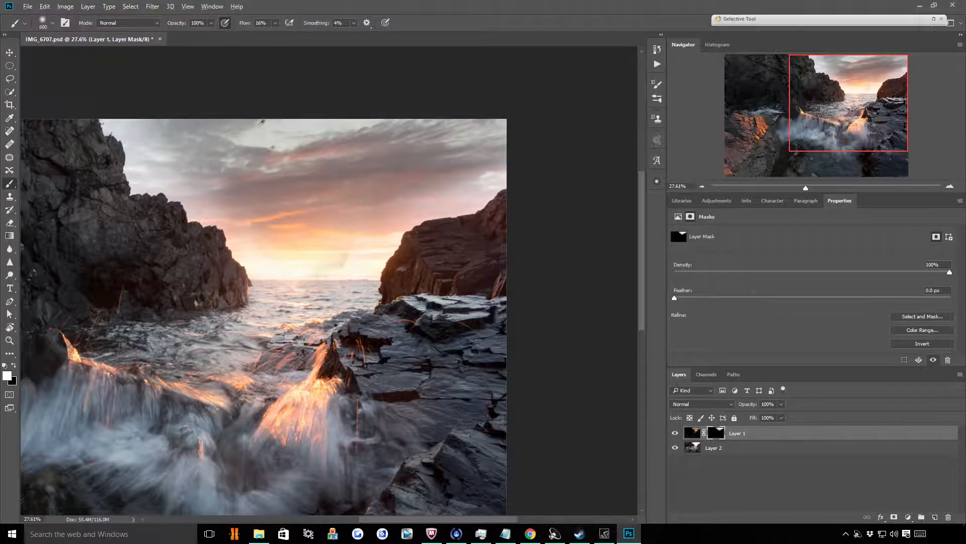
# Inspect the blend along the left cliff edge and open the extension for creating masks
pyautogui.scroll(-4, 260, 123)
pyautogui.scroll(9, 351, 129)
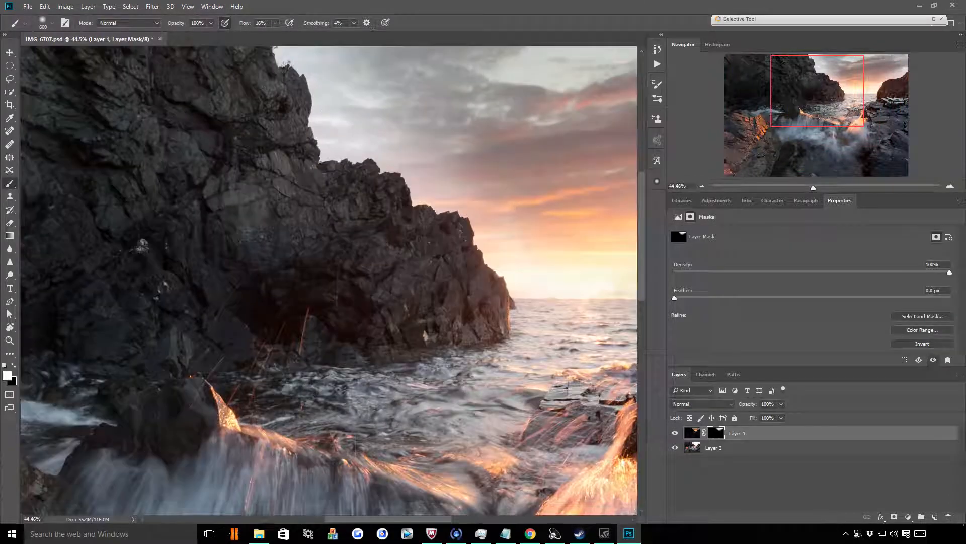
pyautogui.scroll(-3, 168, 181)
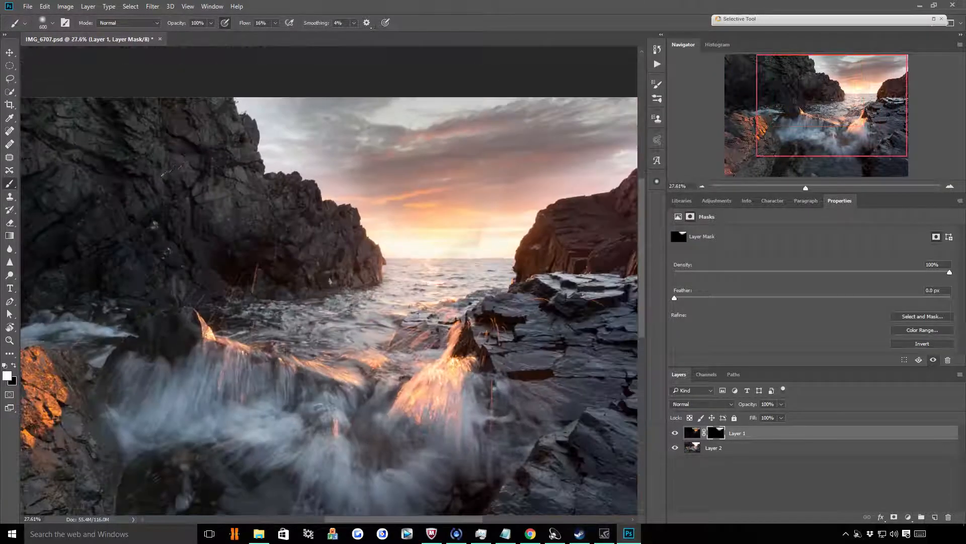
pyautogui.click(660, 184)
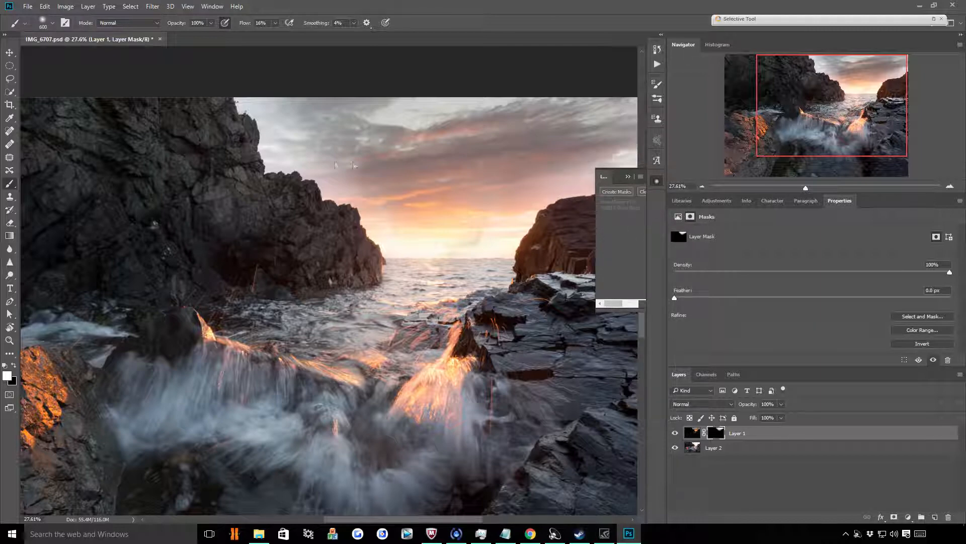
# Hide Layer 1 and generate the luminosity channel masks from the bright exposure
pyautogui.click(675, 432)
pyautogui.click(625, 194)
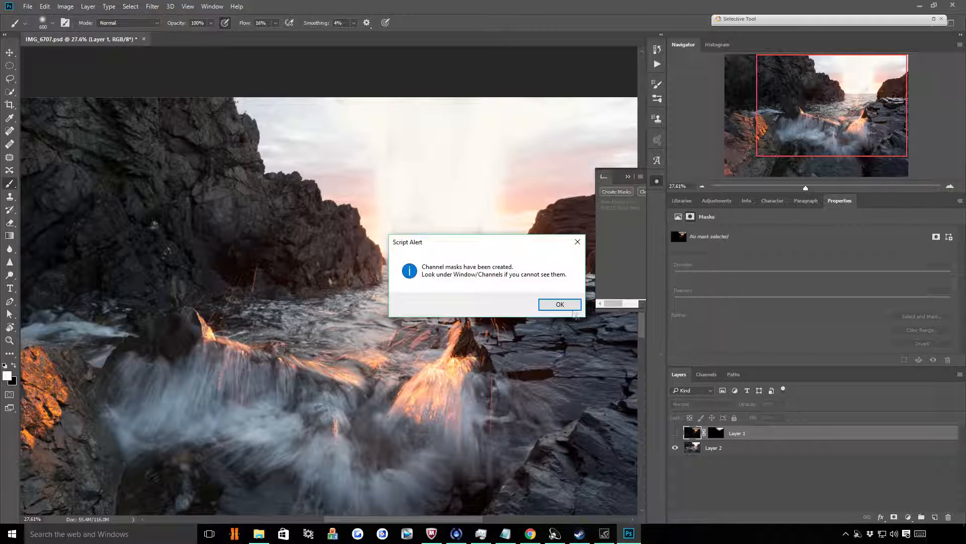
pyautogui.click(563, 306)
# Browse the generated channel masks, viewing Lights (1), Darks (2) and Midtones (1) on the canvas
pyautogui.click(707, 374)
pyautogui.scroll(-3, 781, 438)
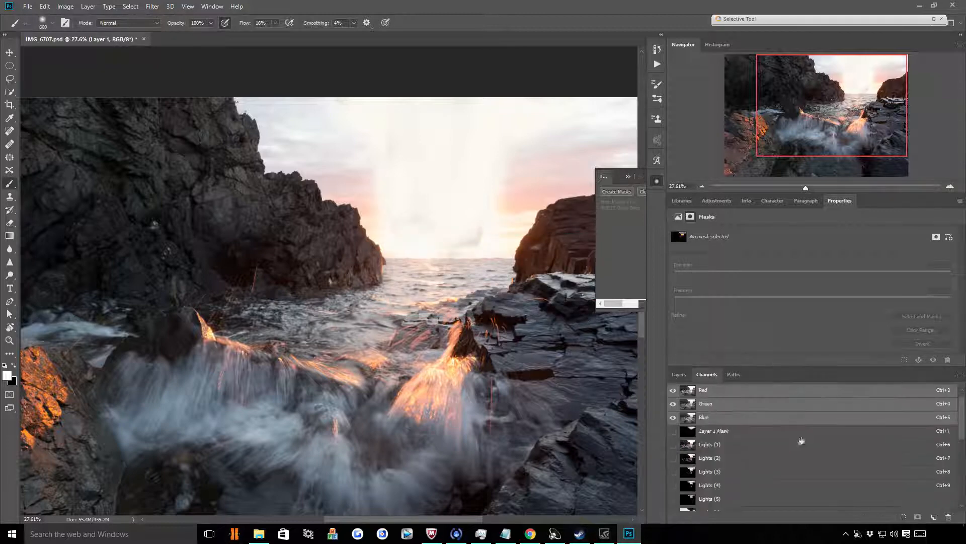
pyautogui.scroll(1, 740, 428)
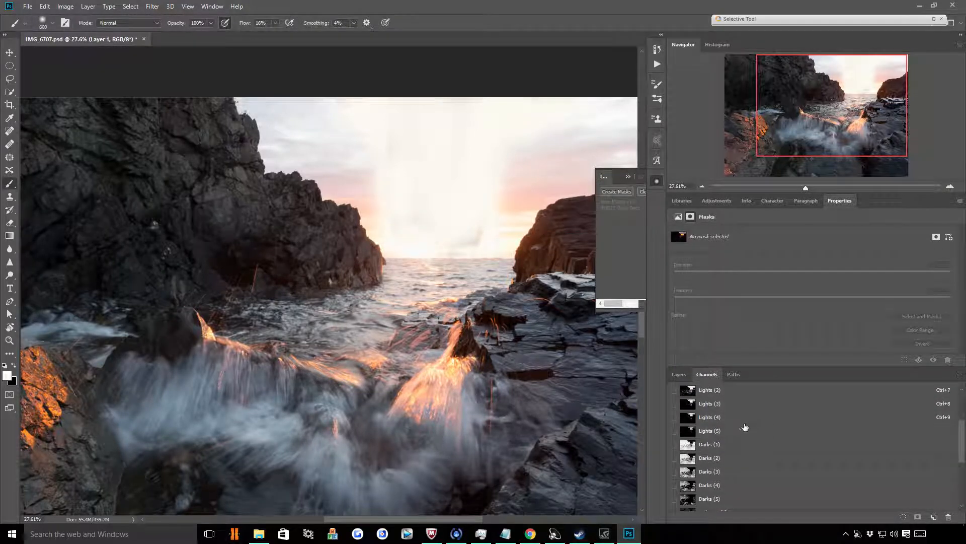
pyautogui.click(713, 406)
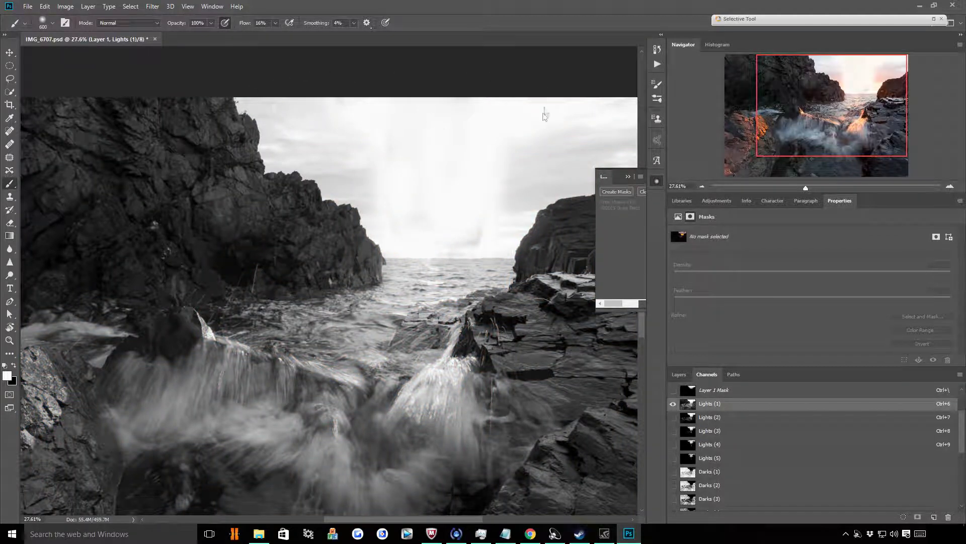
pyautogui.scroll(-1, 423, 153)
pyautogui.scroll(-2, 773, 449)
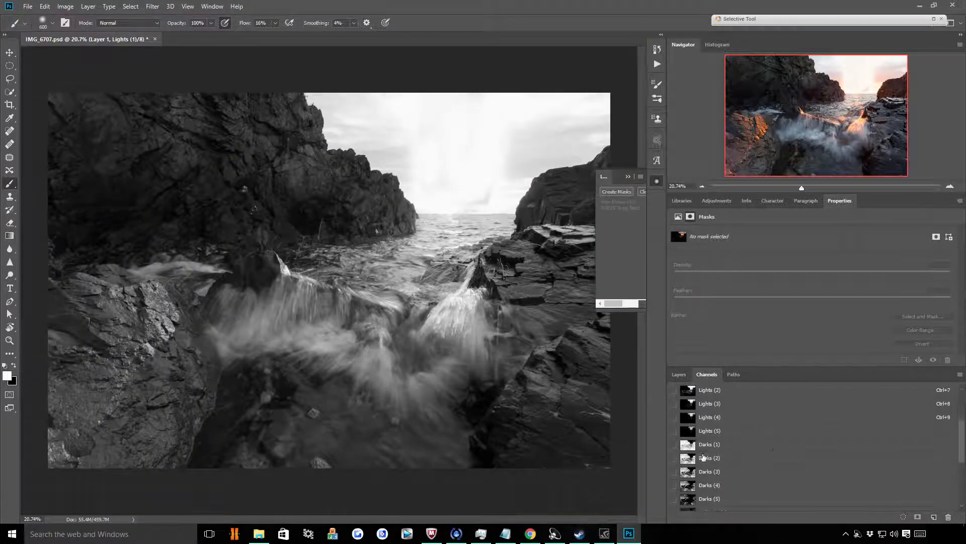
pyautogui.click(752, 457)
pyautogui.scroll(-4, 791, 455)
pyautogui.click(722, 459)
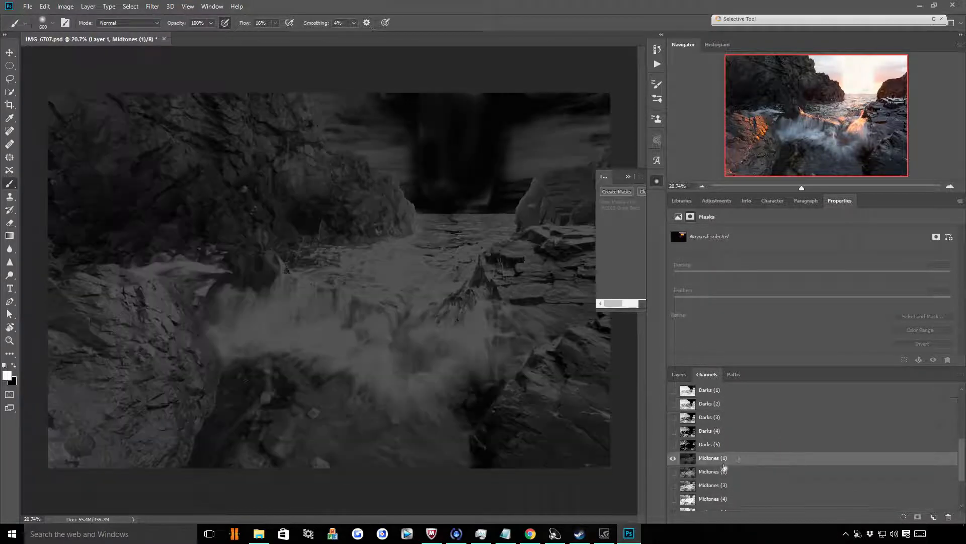
# Compare the Darks (1) to Darks (5) channel masks one after another
pyautogui.scroll(1, 772, 430)
pyautogui.click(716, 418)
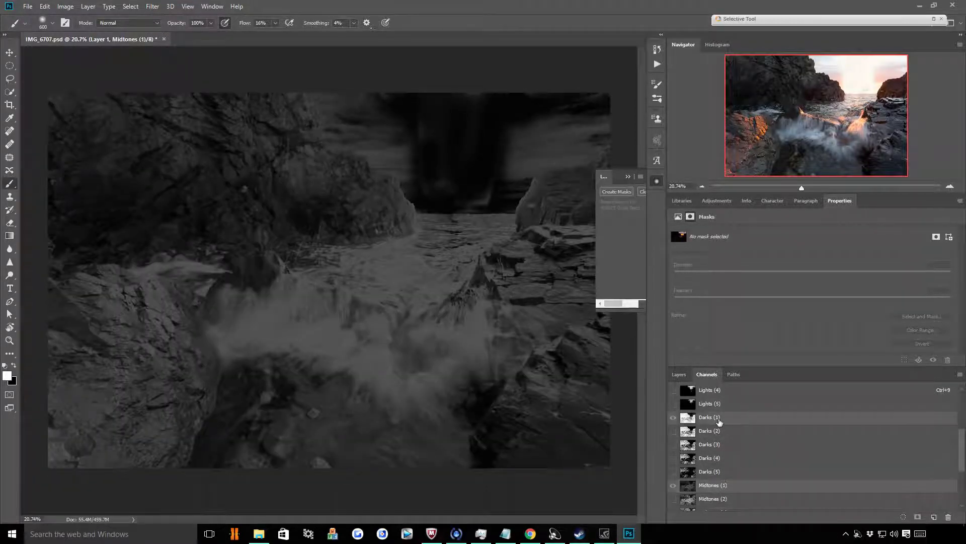
pyautogui.click(719, 431)
pyautogui.click(719, 445)
pyautogui.click(720, 462)
pyautogui.click(720, 471)
pyautogui.click(720, 459)
pyautogui.click(720, 445)
pyautogui.click(717, 431)
pyautogui.click(716, 418)
pyautogui.scroll(3, 785, 451)
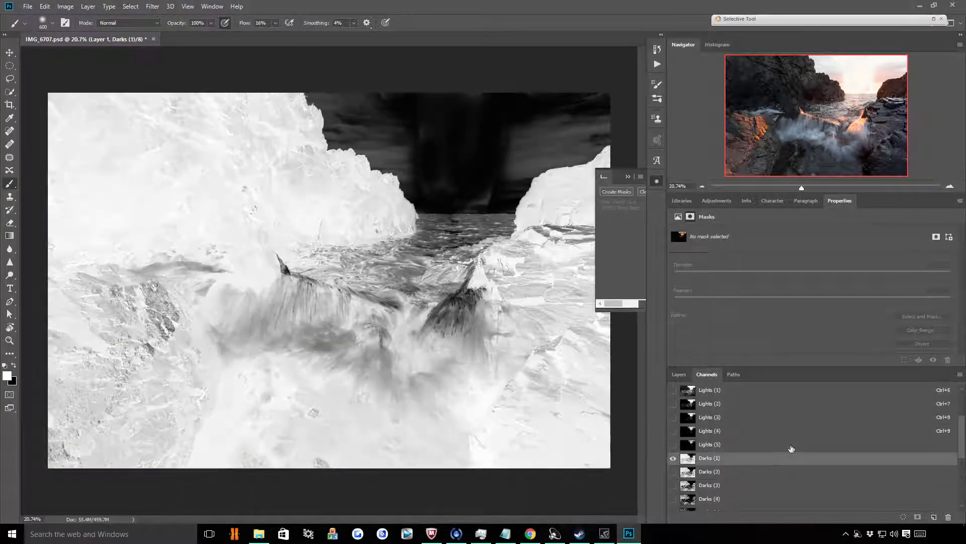
# Check the cliff edge in the Lights (1) channel, then duplicate that channel and display the copy
pyautogui.click(719, 417)
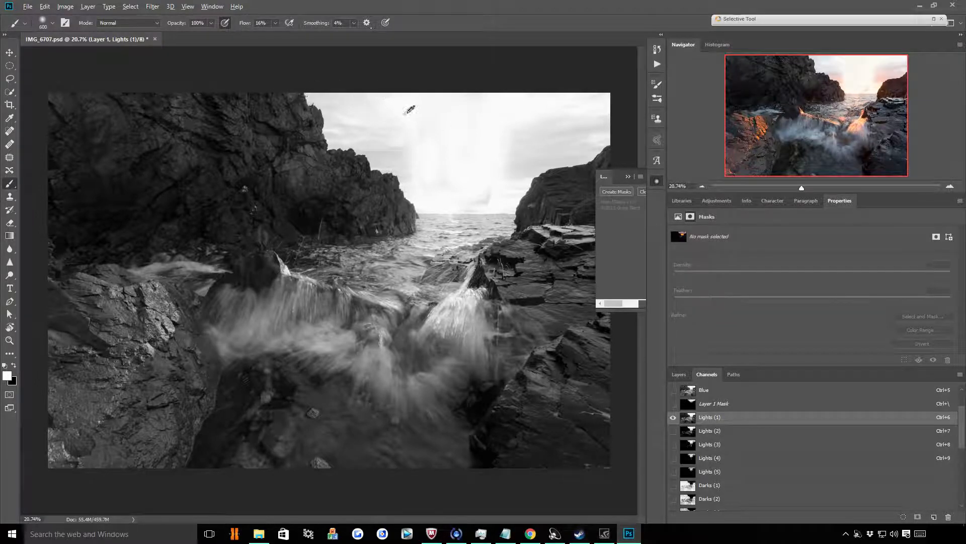
pyautogui.scroll(9, 375, 126)
pyautogui.scroll(-1, 496, 322)
pyautogui.scroll(-1, 499, 310)
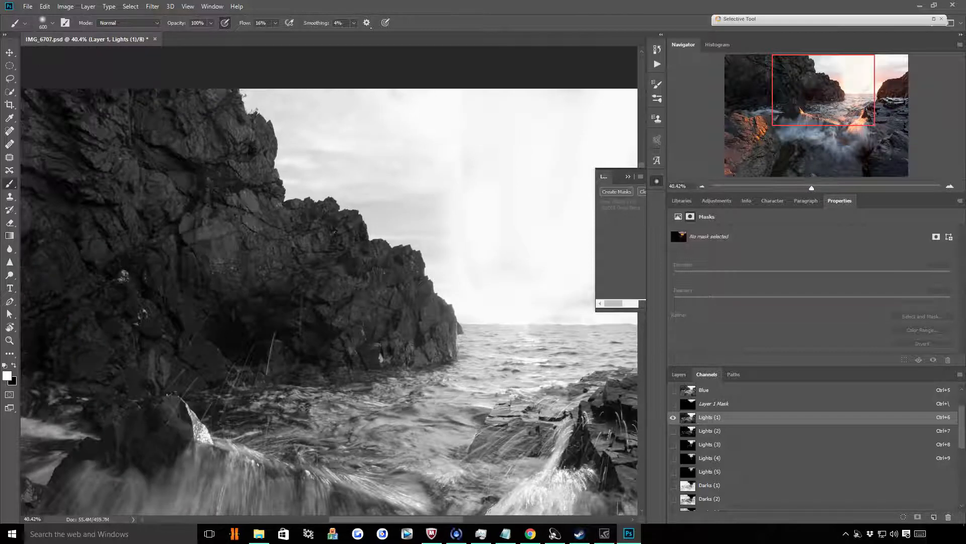
pyautogui.rightClick(711, 418)
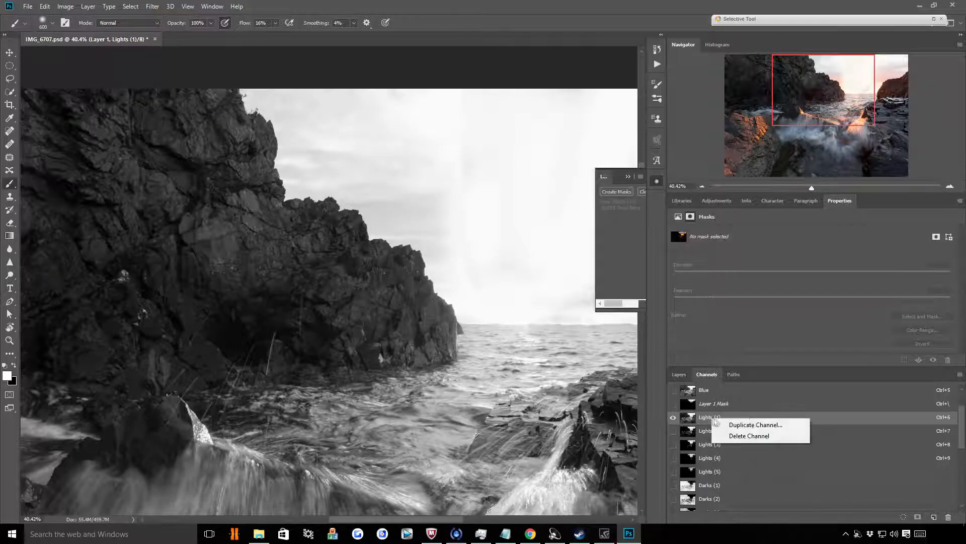
pyautogui.click(755, 425)
pyautogui.click(570, 164)
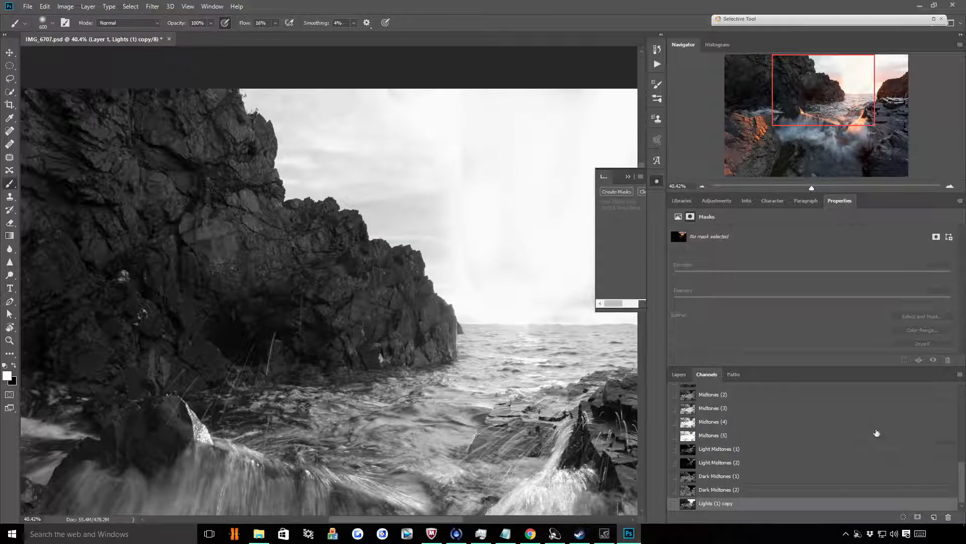
pyautogui.click(741, 490)
pyautogui.click(736, 505)
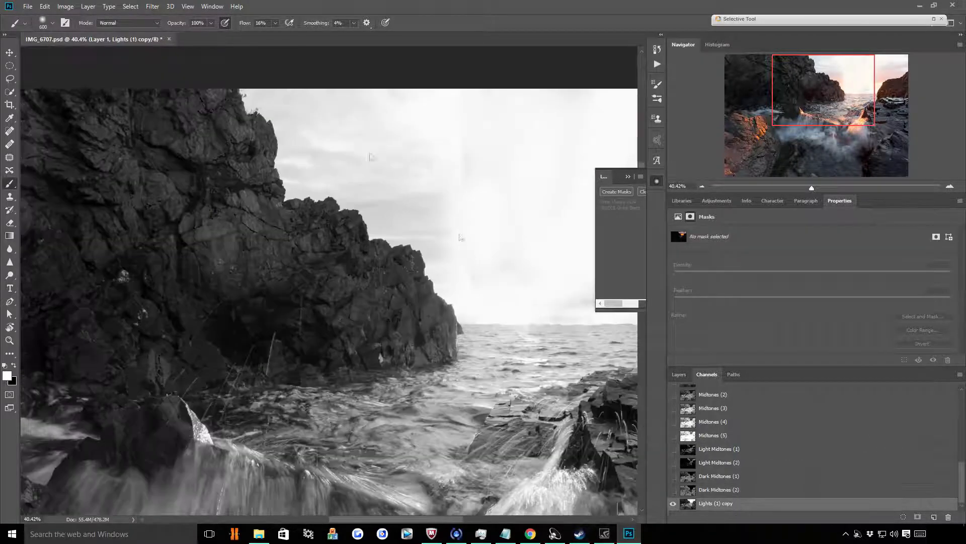
# Apply Levels to the Lights (1) copy channel with a midtone input of 0.34 and a white input of 194
pyautogui.click(64, 7)
pyautogui.moveTo(90, 32)
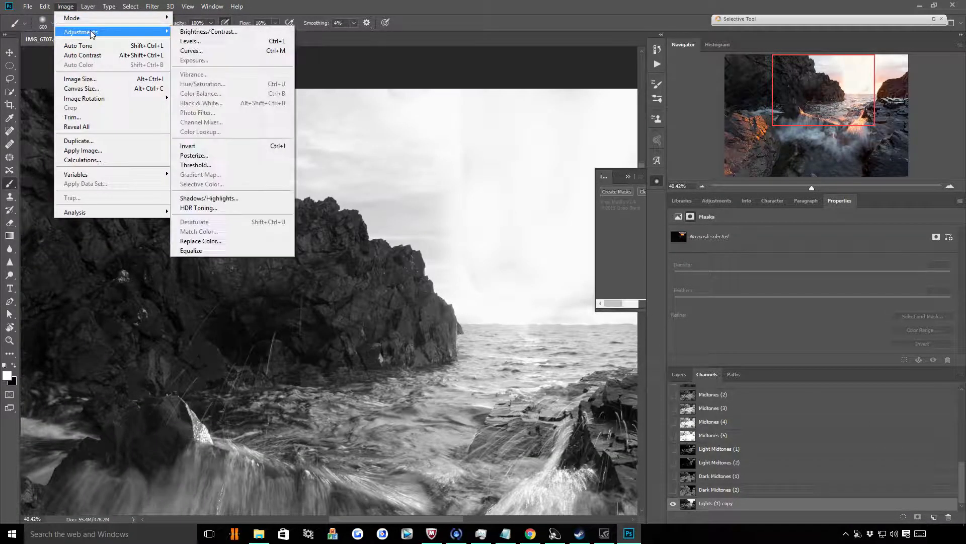
pyautogui.click(186, 42)
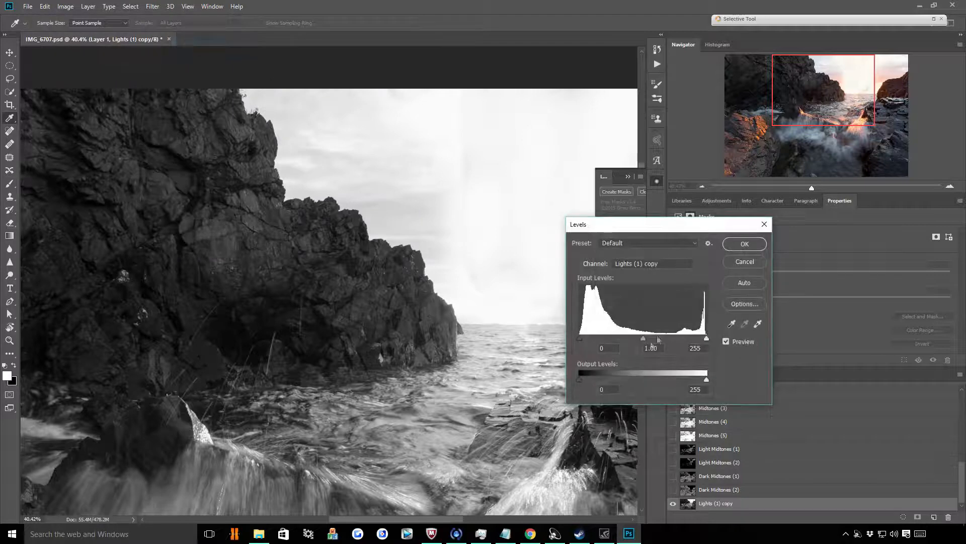
pyautogui.moveTo(642, 342); pyautogui.dragTo(680, 336)
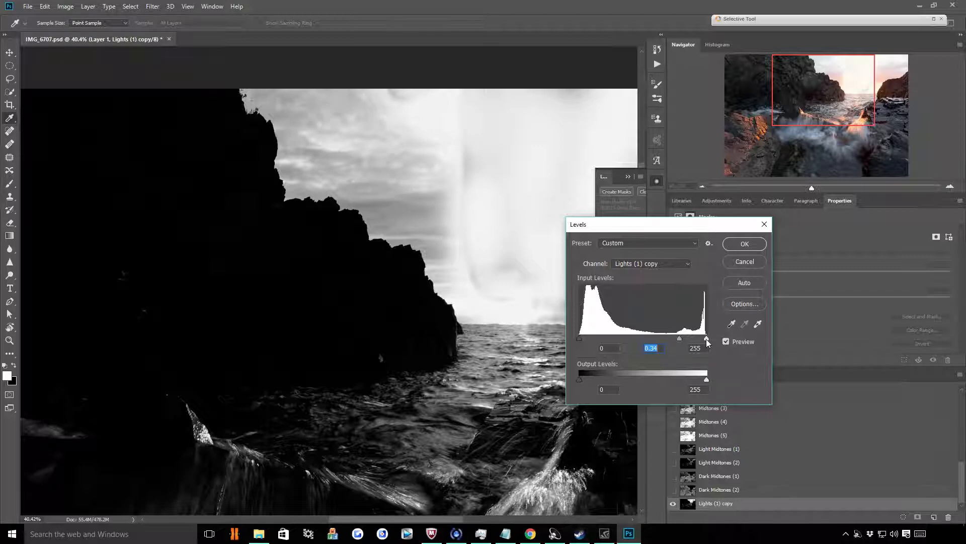
pyautogui.moveTo(707, 340); pyautogui.dragTo(676, 340)
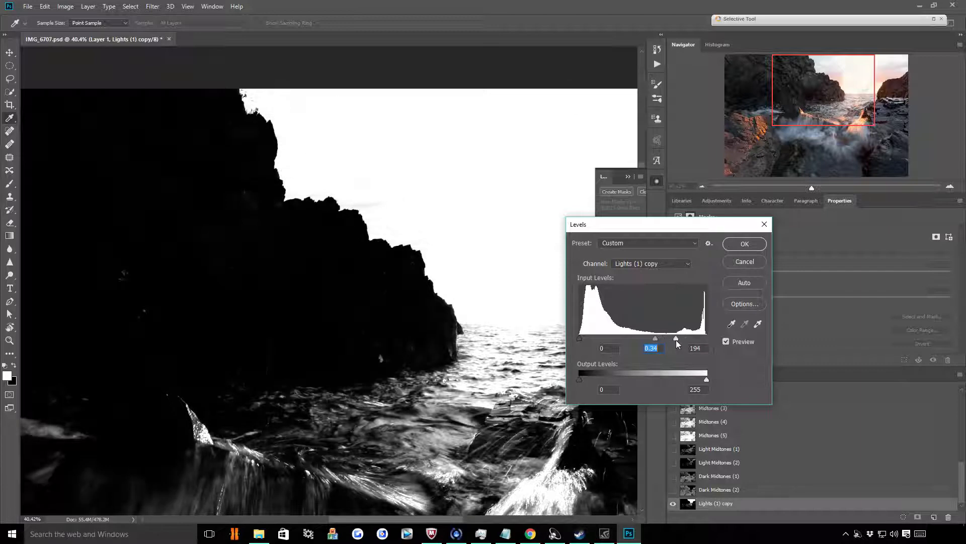
pyautogui.press('alt')
pyautogui.click(745, 244)
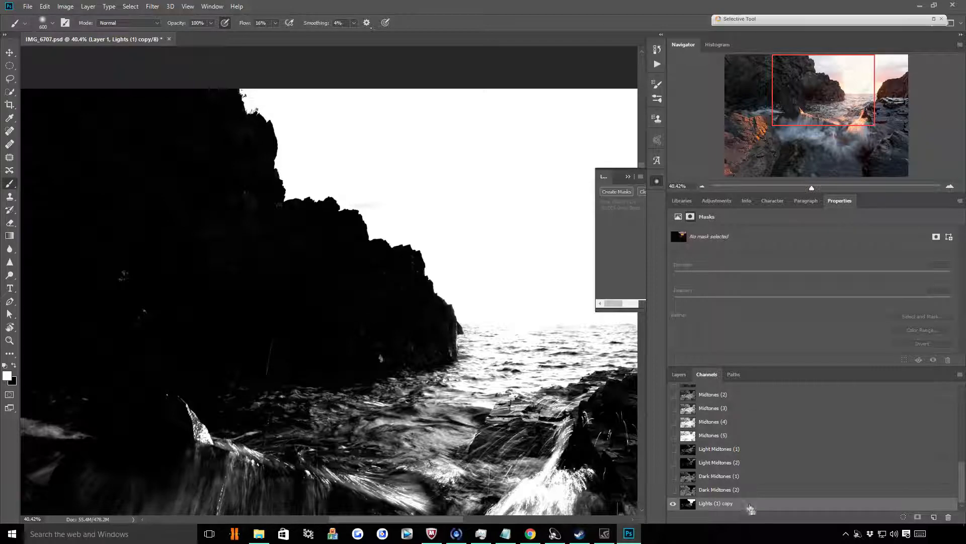
# Load the Lights (1) copy channel as a selection, show Layer 1 again and target its layer mask
pyautogui.keyDown('ctrl'); pyautogui.click(688, 503); pyautogui.keyUp('ctrl')
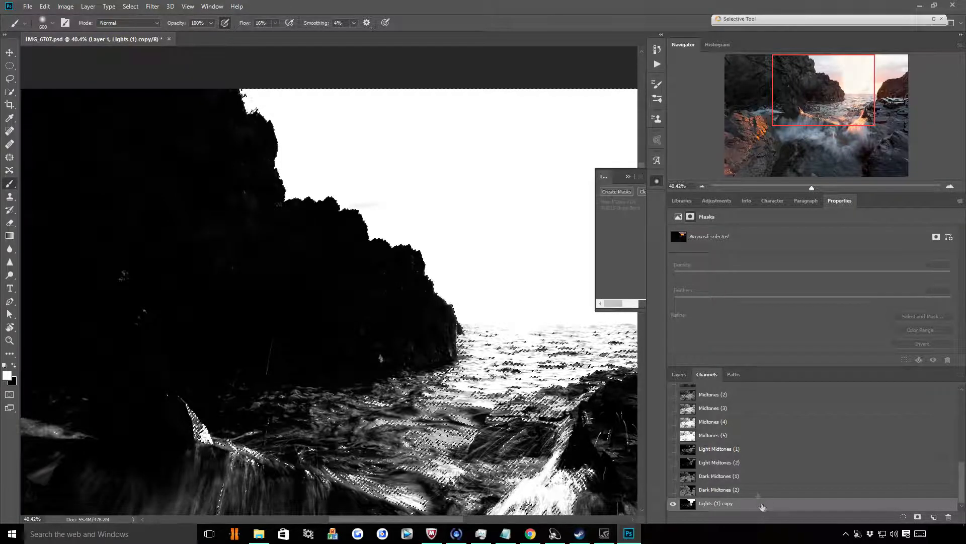
pyautogui.click(689, 374)
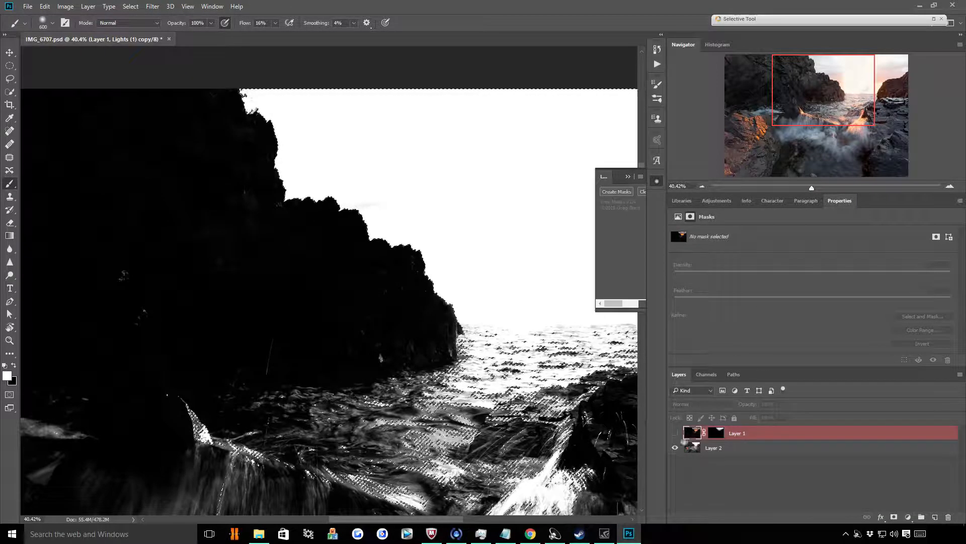
pyautogui.click(675, 434)
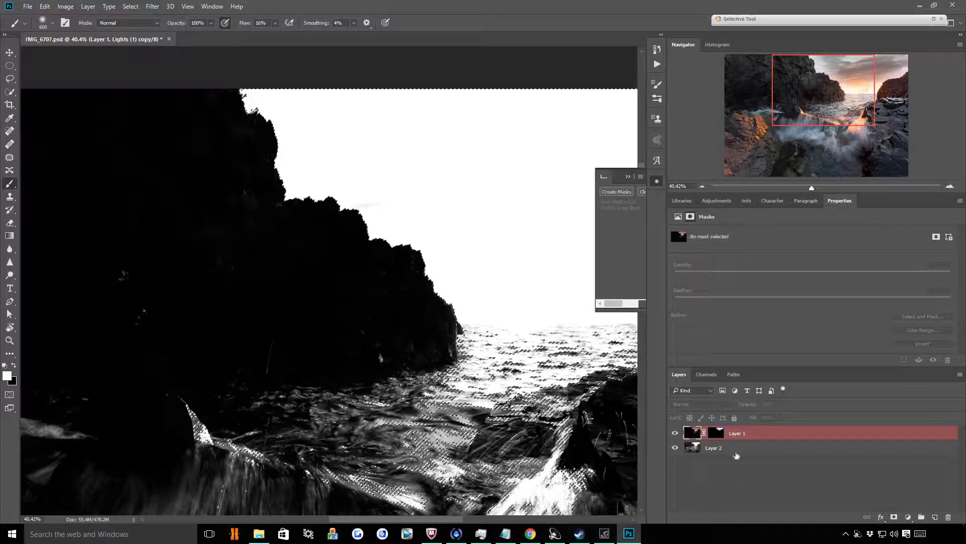
pyautogui.click(718, 436)
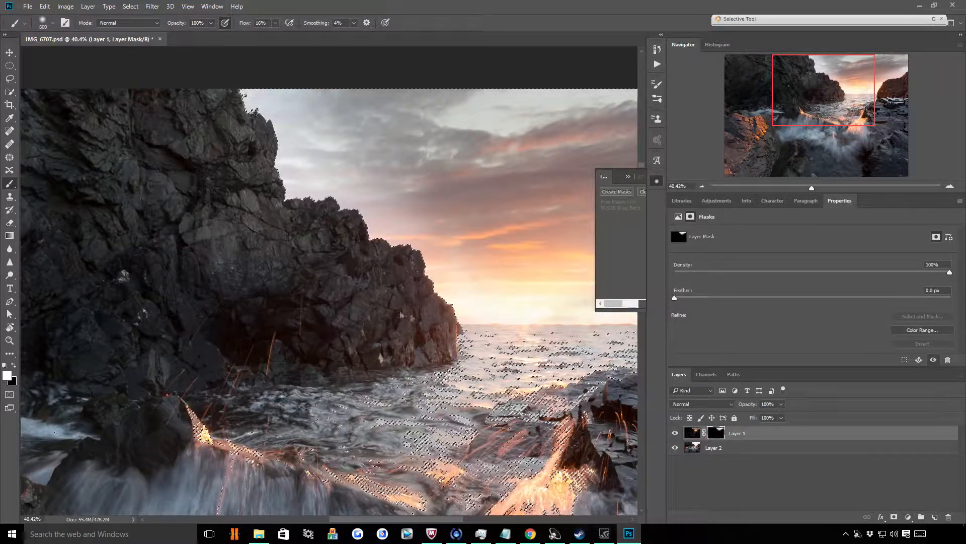
# Paint white on Layer 1's mask through the selection across the sky and along the cliff edge, and deselect
pyautogui.scroll(-4, 156, 309)
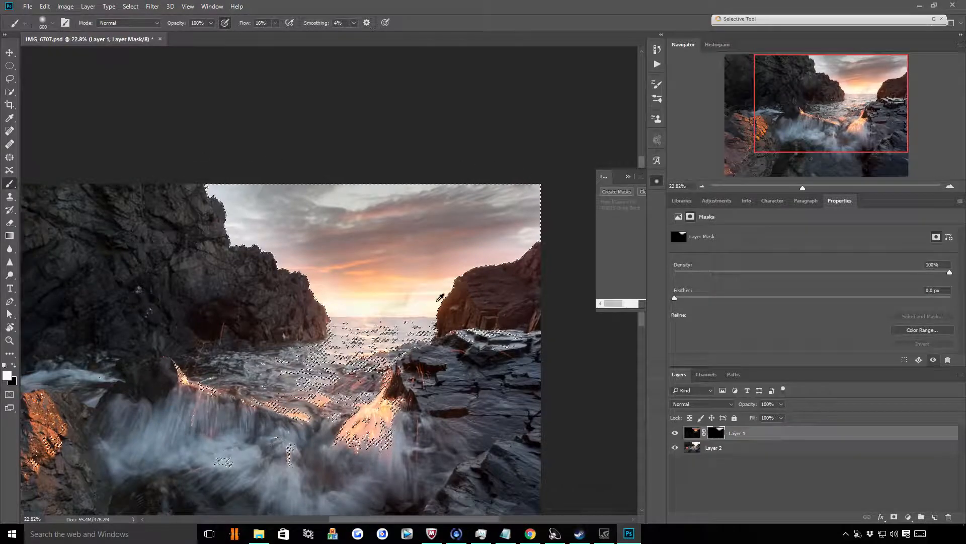
pyautogui.scroll(3, 403, 274)
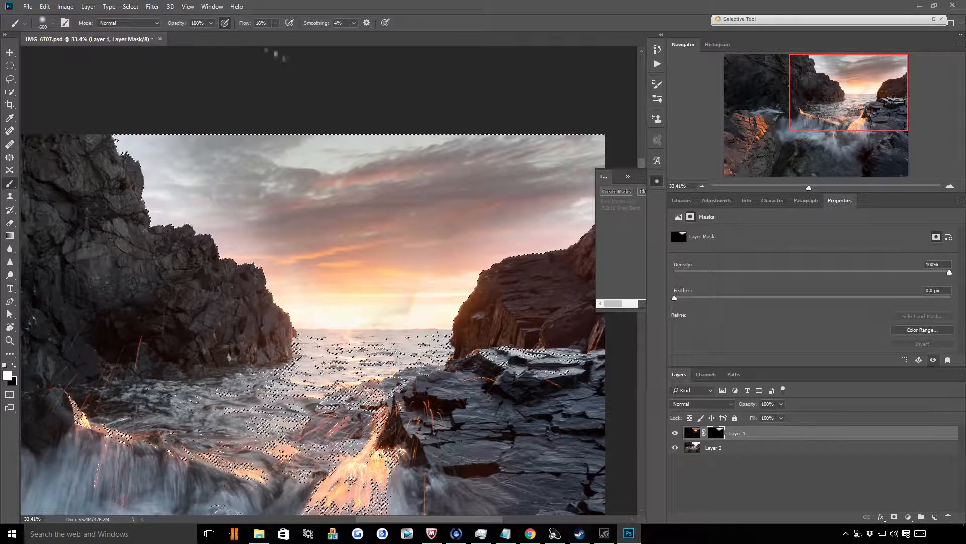
pyautogui.moveTo(109, 88)
pyautogui.mouseDown()
pyautogui.moveTo(82, 97)
pyautogui.moveTo(96, 122)
pyautogui.moveTo(80, 84)
pyautogui.moveTo(133, 178)
pyautogui.moveTo(225, 243)
pyautogui.moveTo(251, 246)
pyautogui.mouseUp()
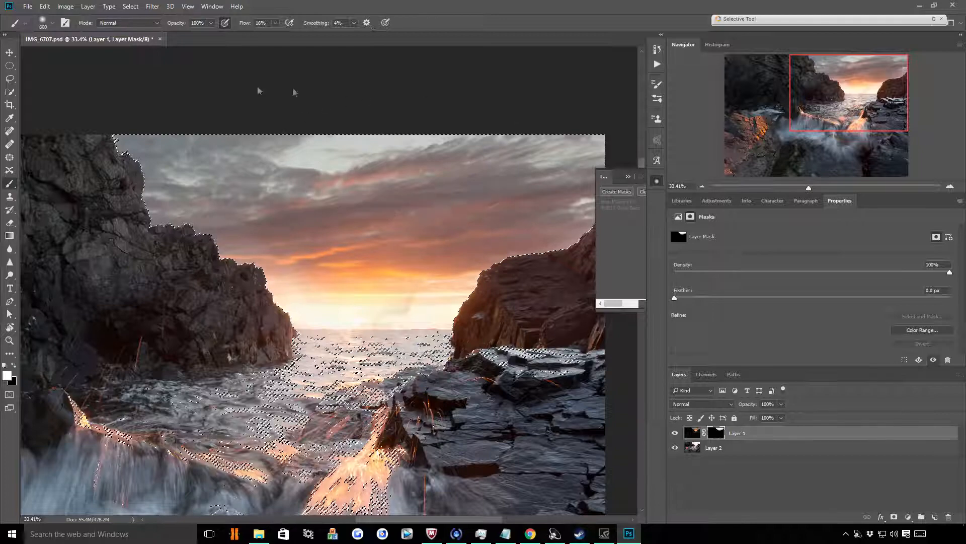
pyautogui.hotkey('ctrl', '-')
pyautogui.scroll(10, 313, 196)
pyautogui.hotkey('ctrl', 'd')
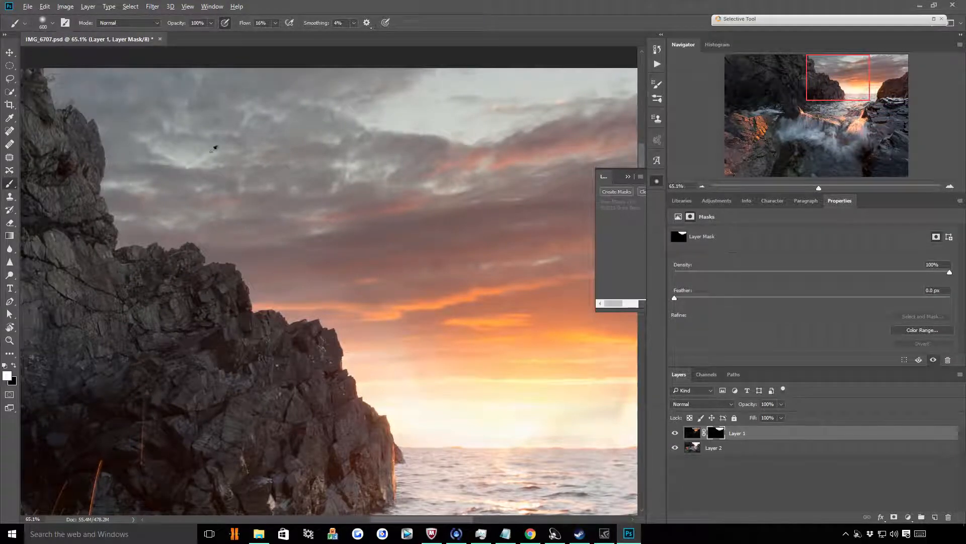
# Inspect the sky blend along the cliffs and horizon, and view the Lights (1) copy channel for comparison
pyautogui.scroll(-2, 214, 149)
pyautogui.scroll(3, 333, 248)
pyautogui.scroll(-1, 344, 257)
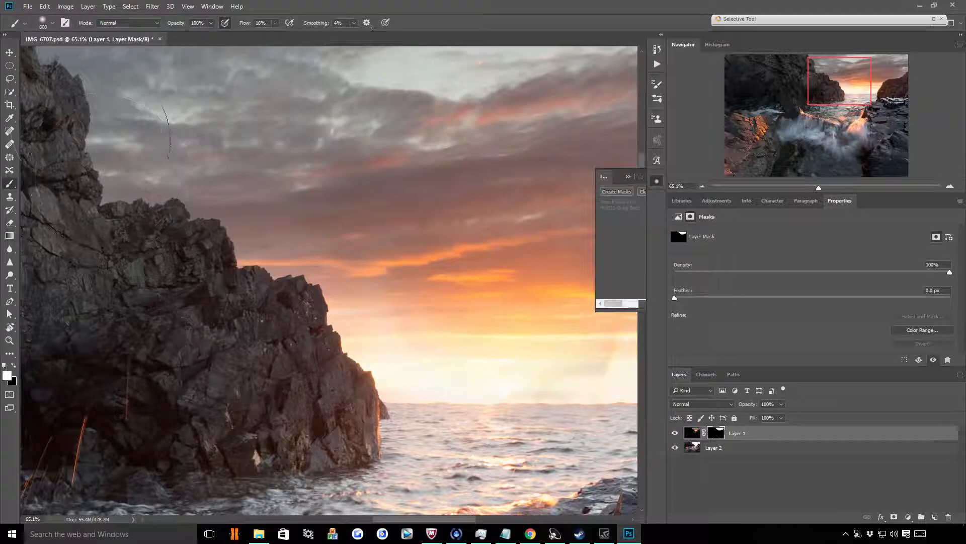
pyautogui.scroll(-3, 234, 184)
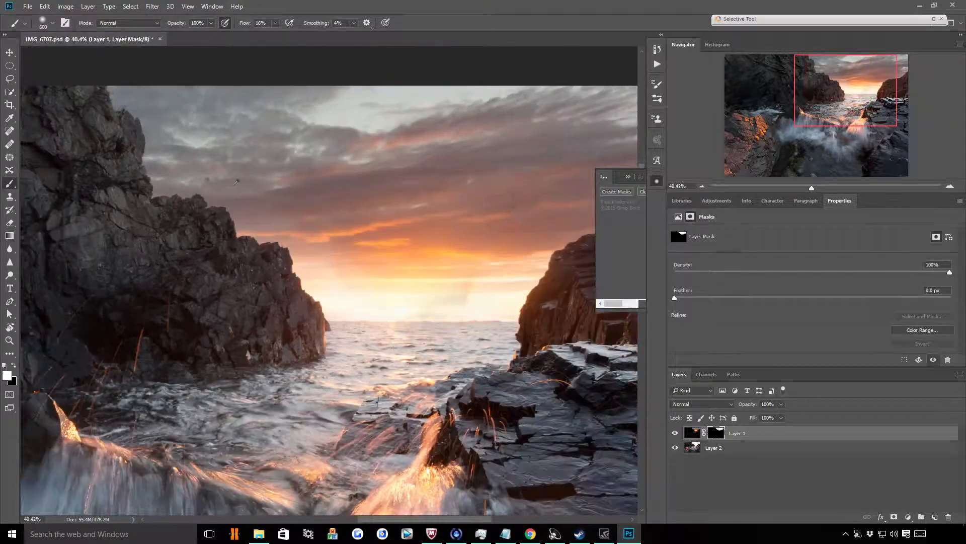
pyautogui.scroll(-2, 371, 183)
pyautogui.scroll(5, 535, 222)
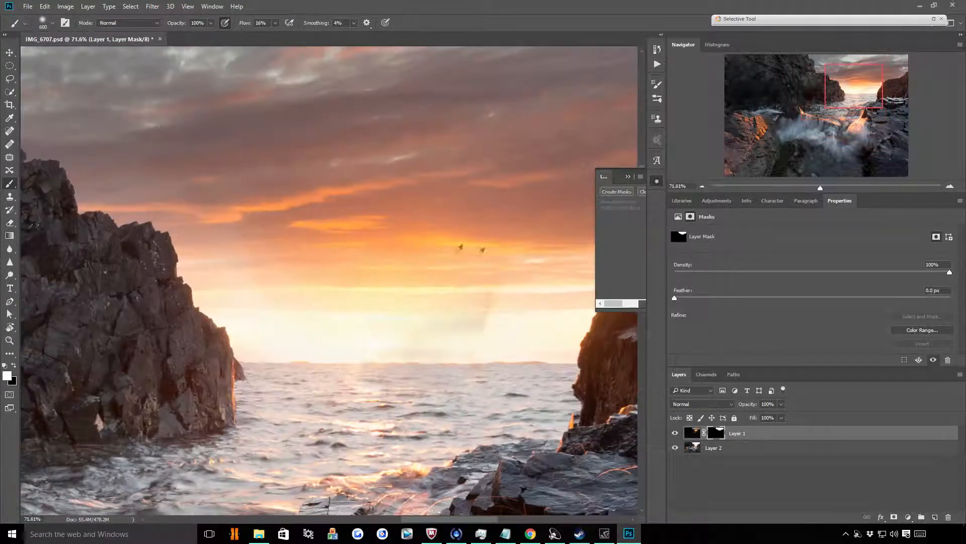
pyautogui.scroll(-3, 519, 243)
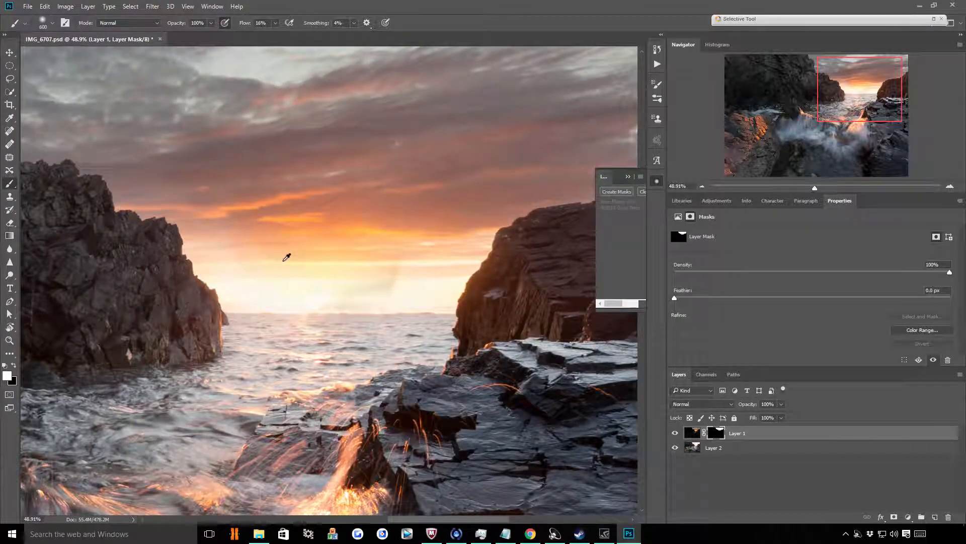
pyautogui.click(707, 374)
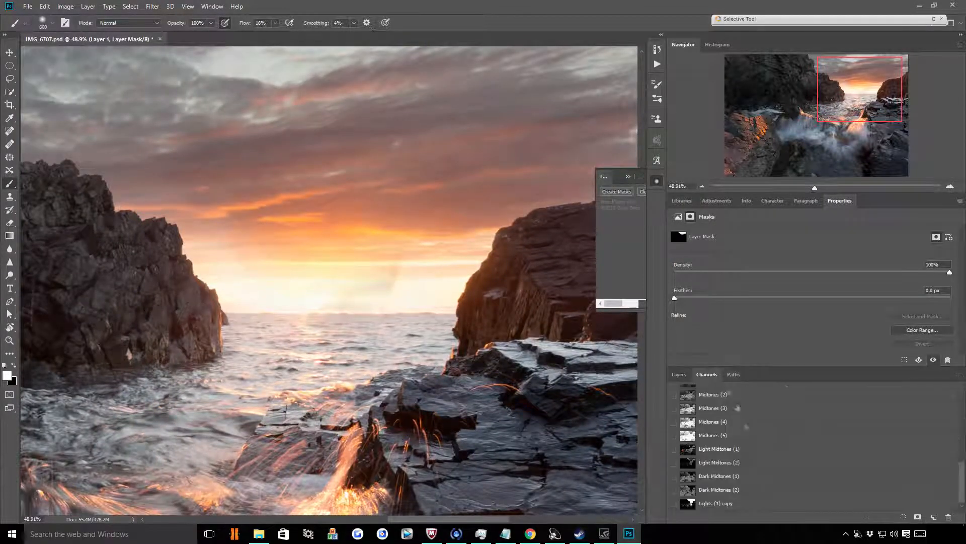
pyautogui.click(720, 503)
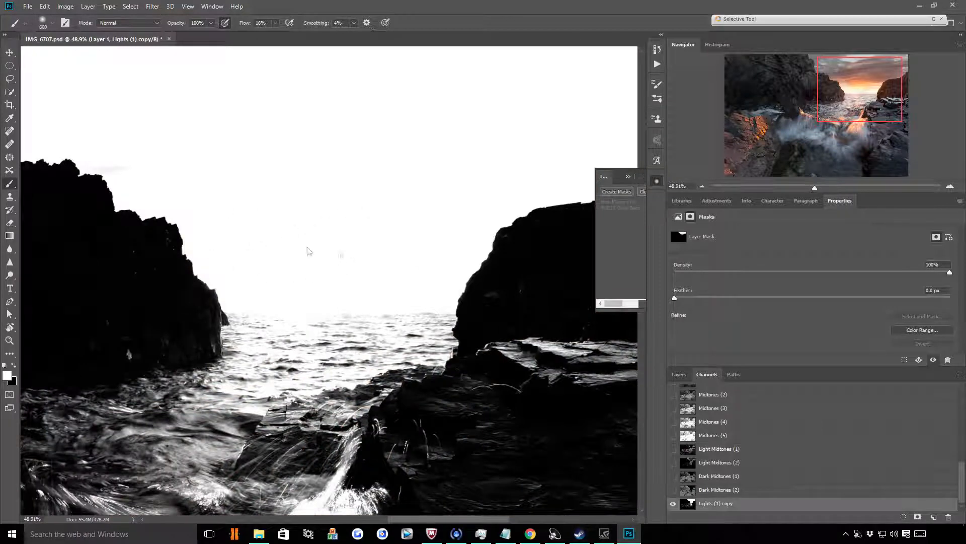
# Target Layer 1's mask and paint white around the sun above the horizon, reducing the brush to 300
pyautogui.click(685, 375)
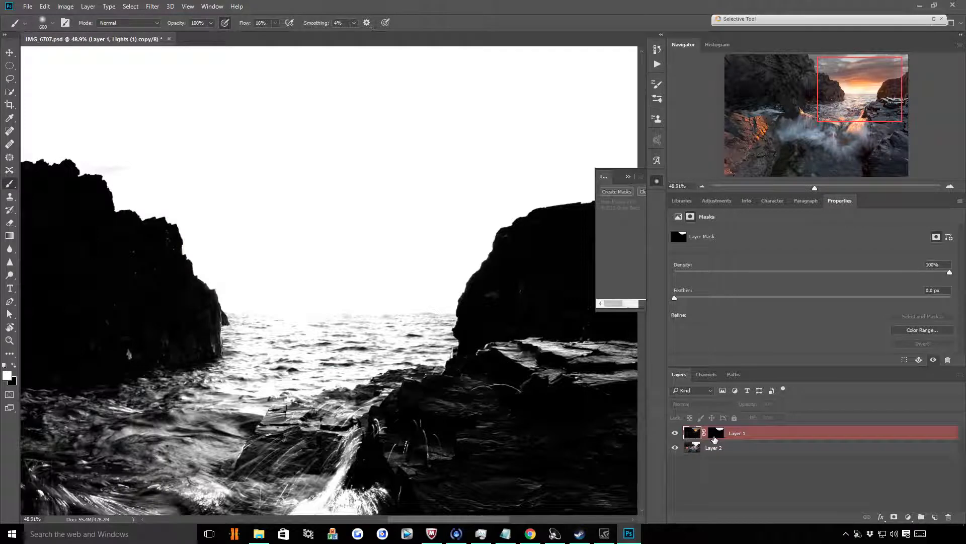
pyautogui.click(716, 433)
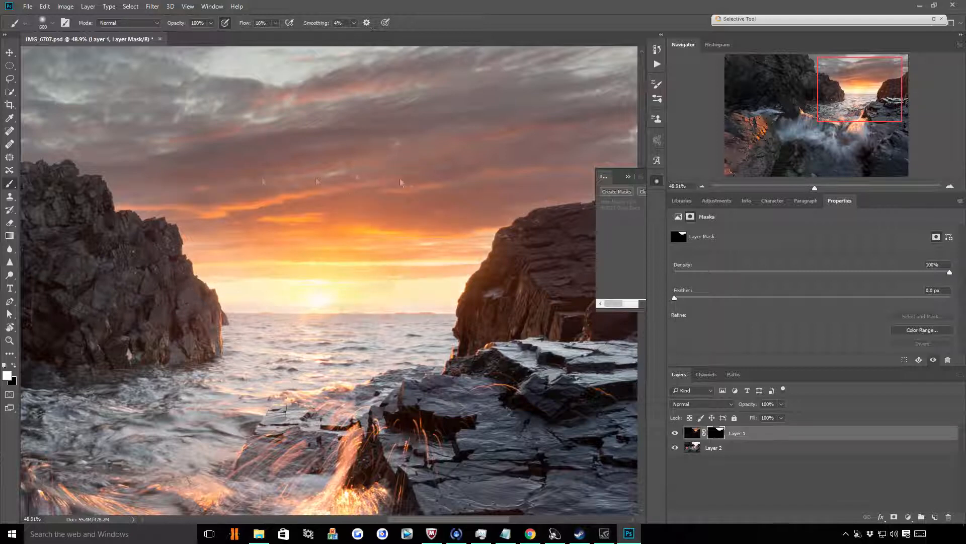
pyautogui.press('[')
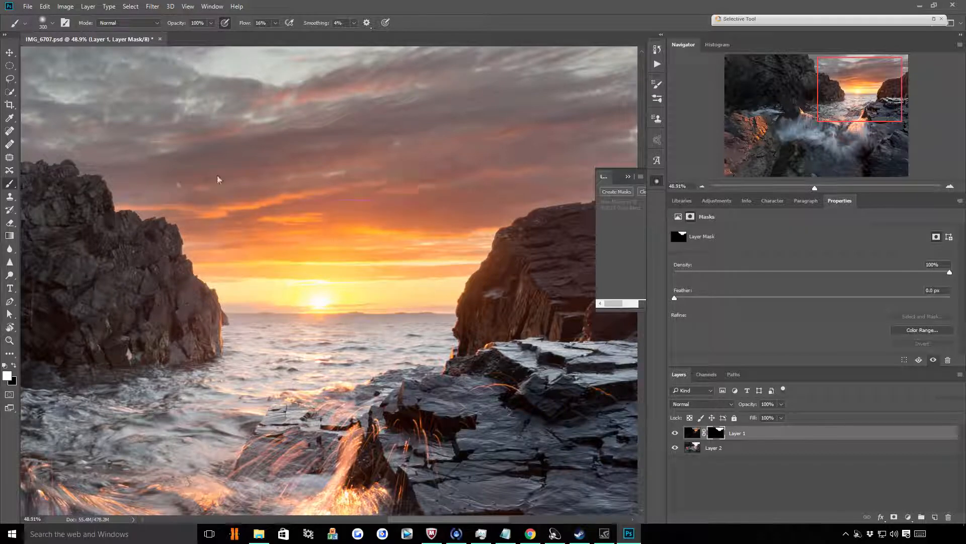
# Enlarge the brush for Layer 1's mask to 900
pyautogui.press(']')
pyautogui.press(']')
pyautogui.press(']')
pyautogui.press(']')
pyautogui.press(']')
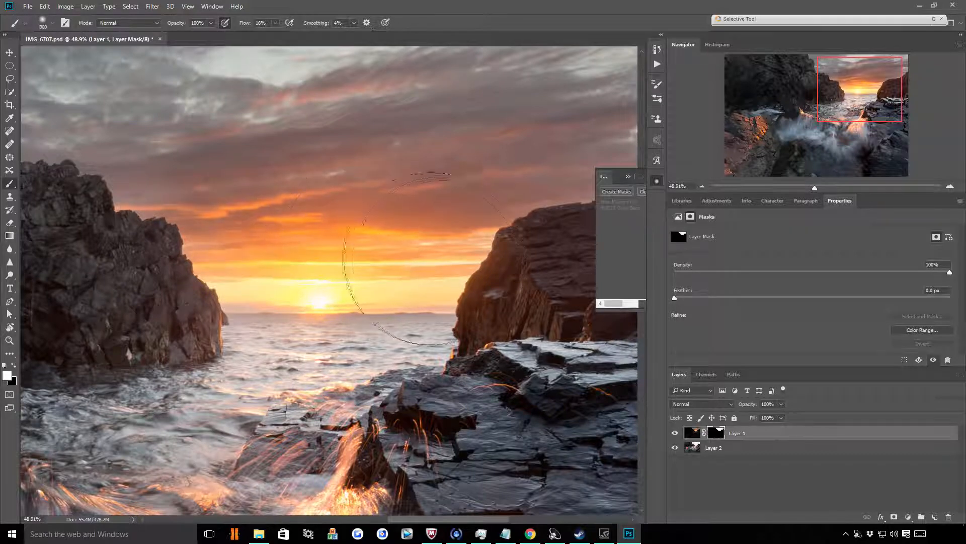
pyautogui.press(']')
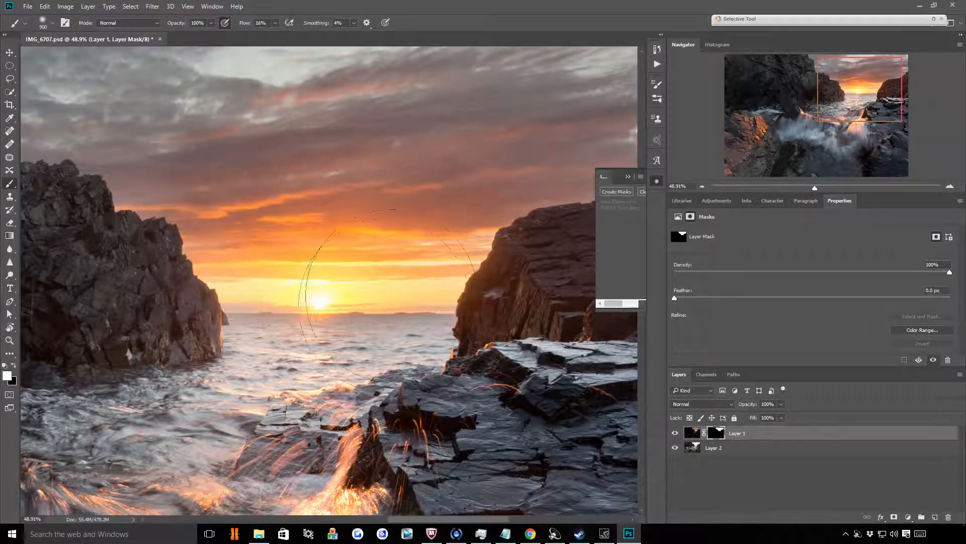
# Compare the whole sky blend with Layer 1 hidden and shown
pyautogui.scroll(-3, 390, 190)
pyautogui.scroll(-1, 391, 191)
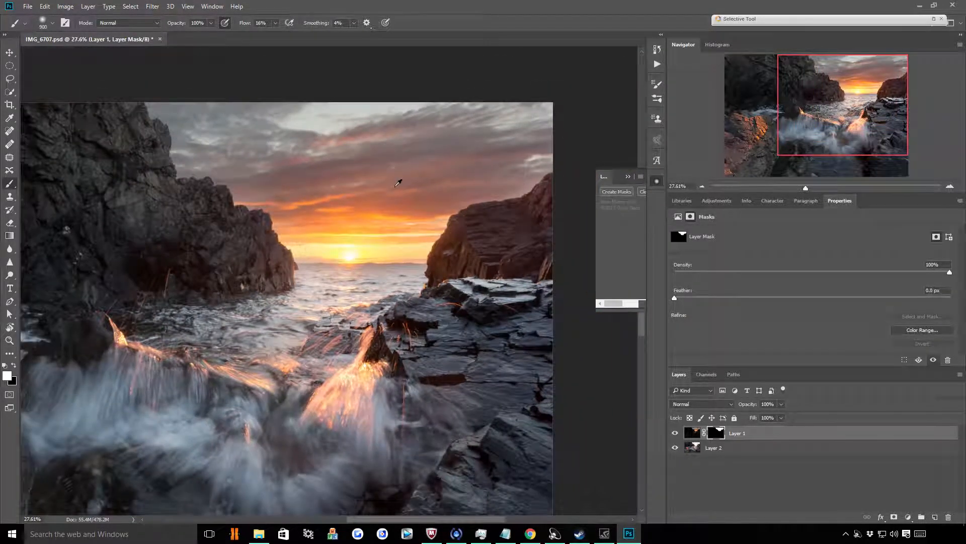
pyautogui.scroll(-1, 413, 160)
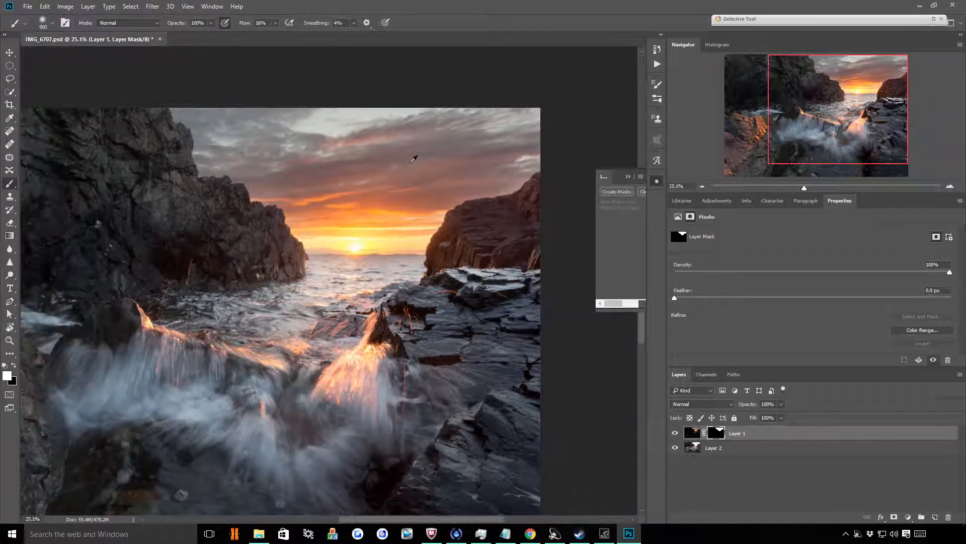
pyautogui.click(675, 433)
pyautogui.click(675, 432)
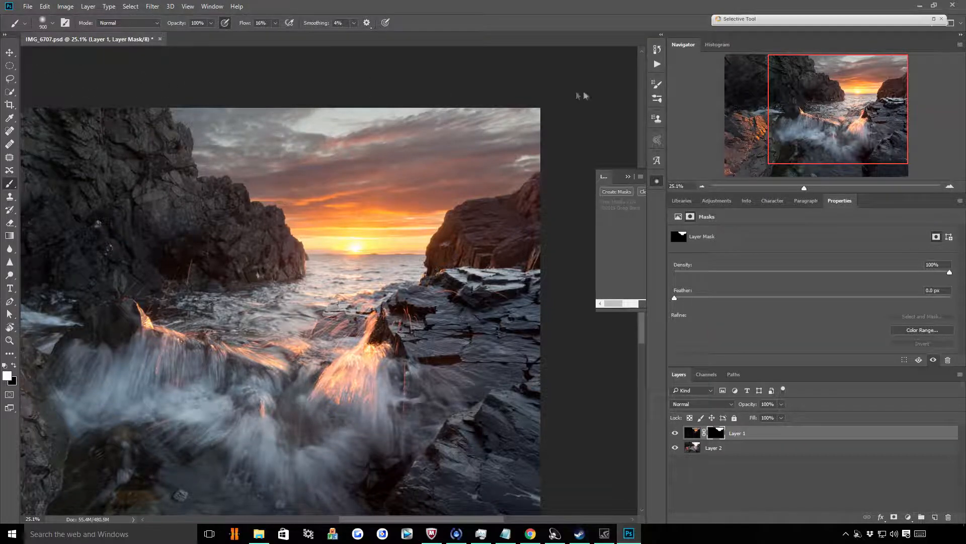
# Collapse the floating luminosity mask panel and clear the active selection
pyautogui.hotkey('ctrl', '0')
pyautogui.click(628, 176)
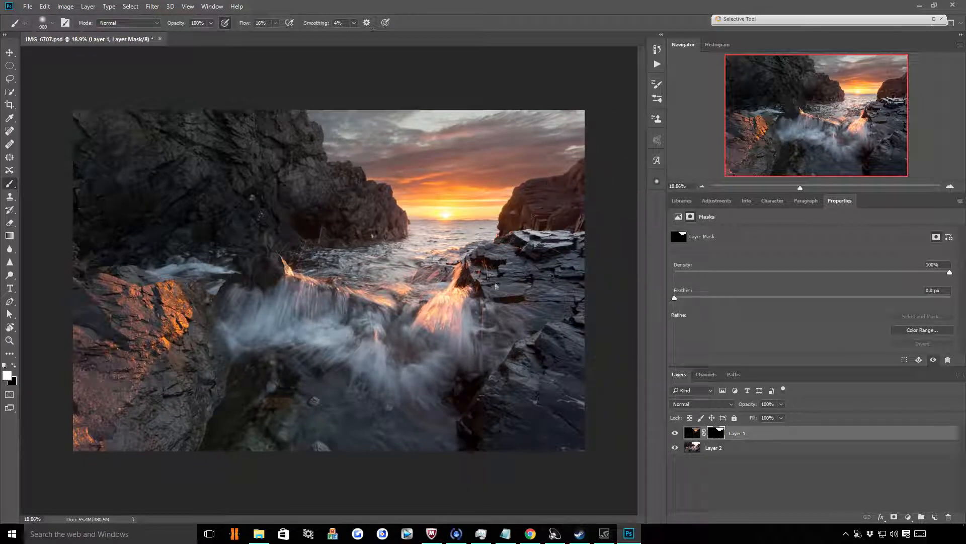
pyautogui.click(151, 6)
pyautogui.moveTo(130, 6)
pyautogui.click(140, 28)
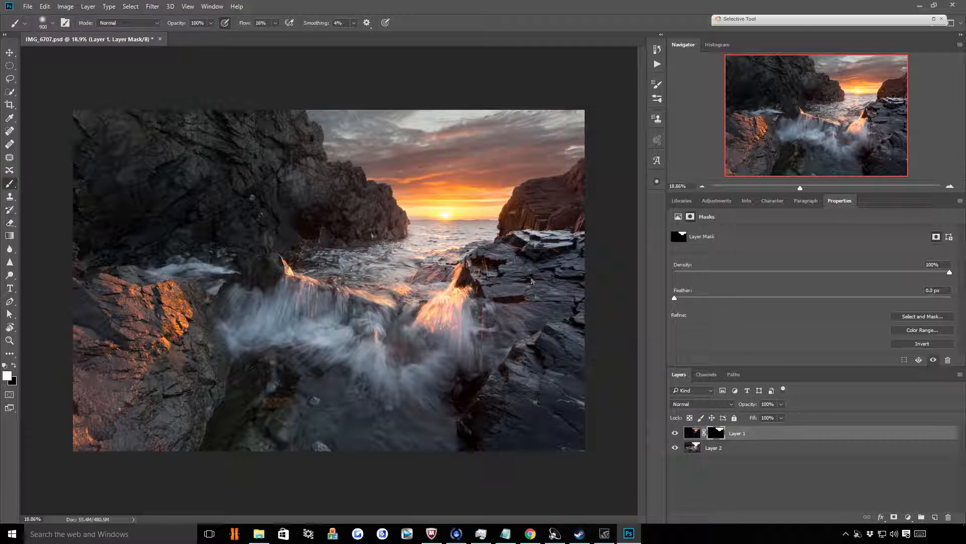
# Darken Layer 2 with the Camera Raw Filter, setting Exposure to -0.40
pyautogui.click(697, 449)
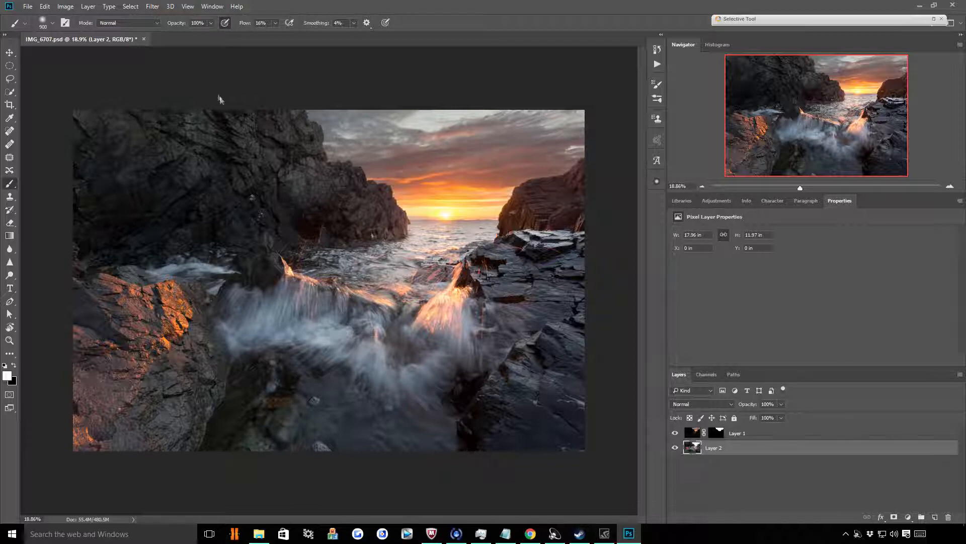
pyautogui.click(152, 7)
pyautogui.click(140, 7)
pyautogui.click(147, 7)
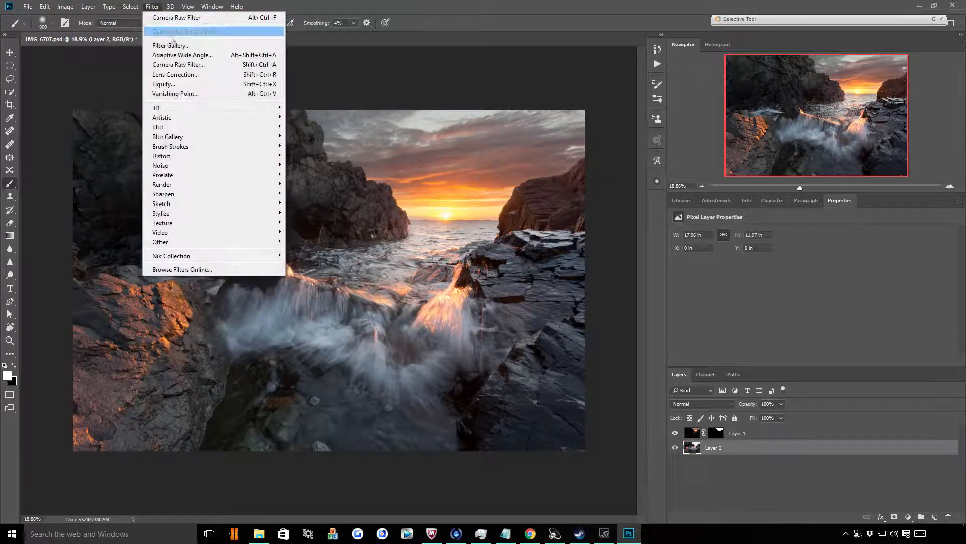
pyautogui.click(178, 68)
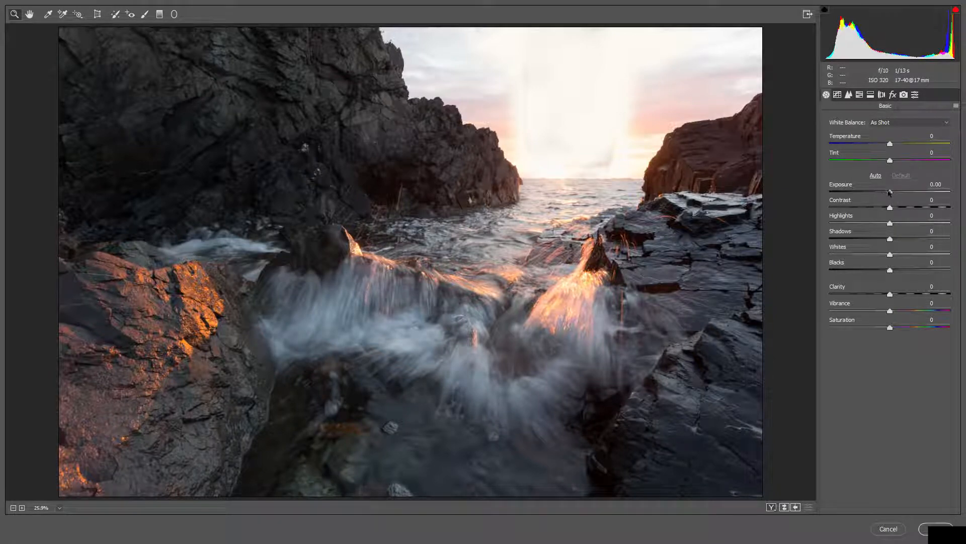
pyautogui.moveTo(891, 193); pyautogui.dragTo(885, 192)
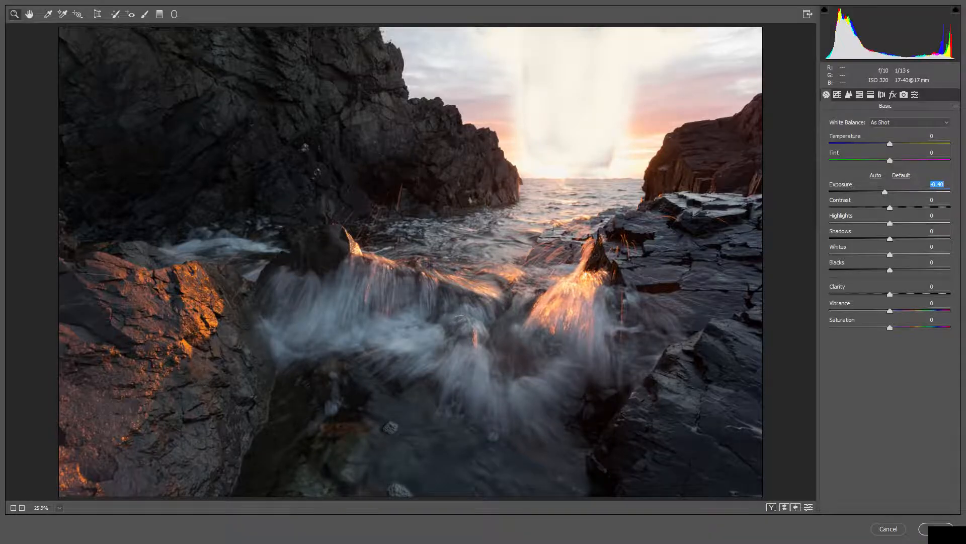
pyautogui.press('Return')
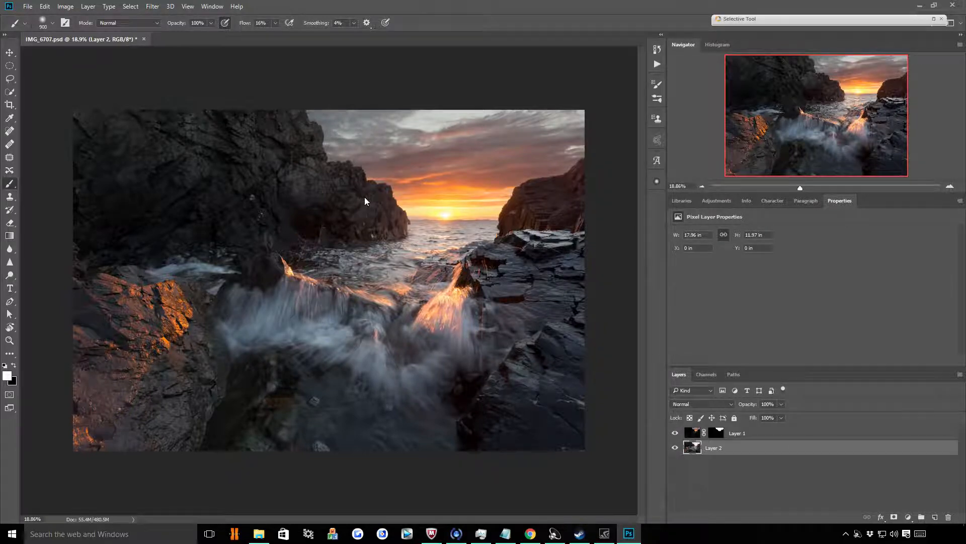
# Reapply the last Camera Raw Filter to Layer 2 to darken the foreground again
pyautogui.click(153, 7)
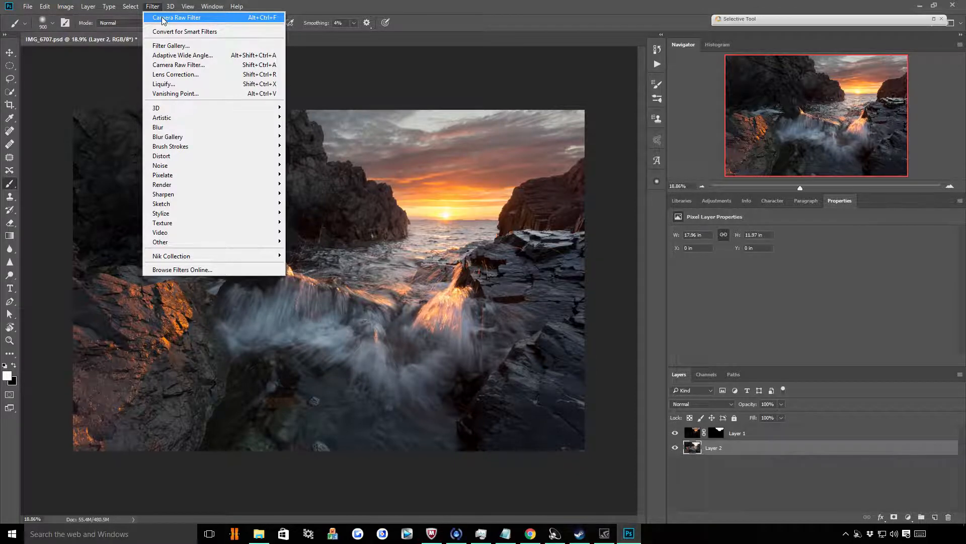
pyautogui.click(164, 19)
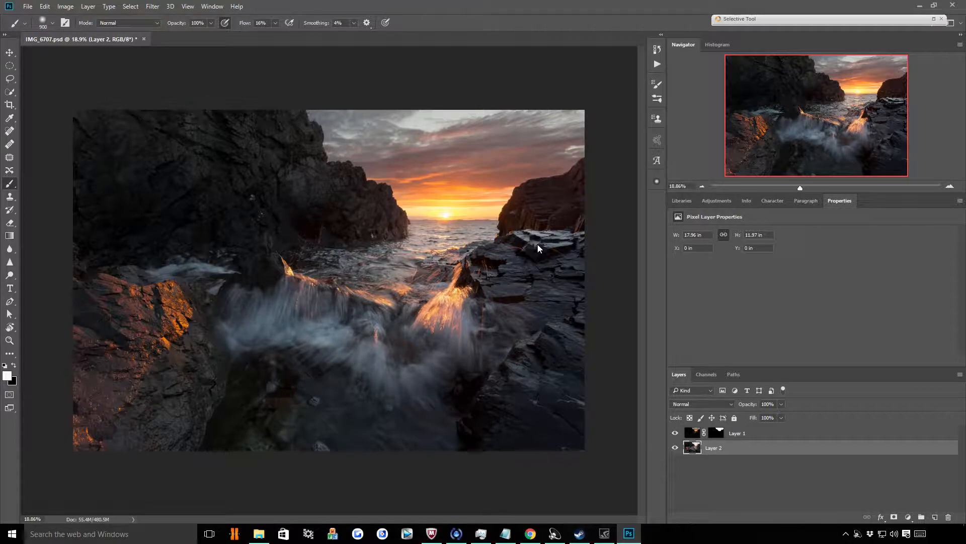
pyautogui.hotkey('ctrl', '+')
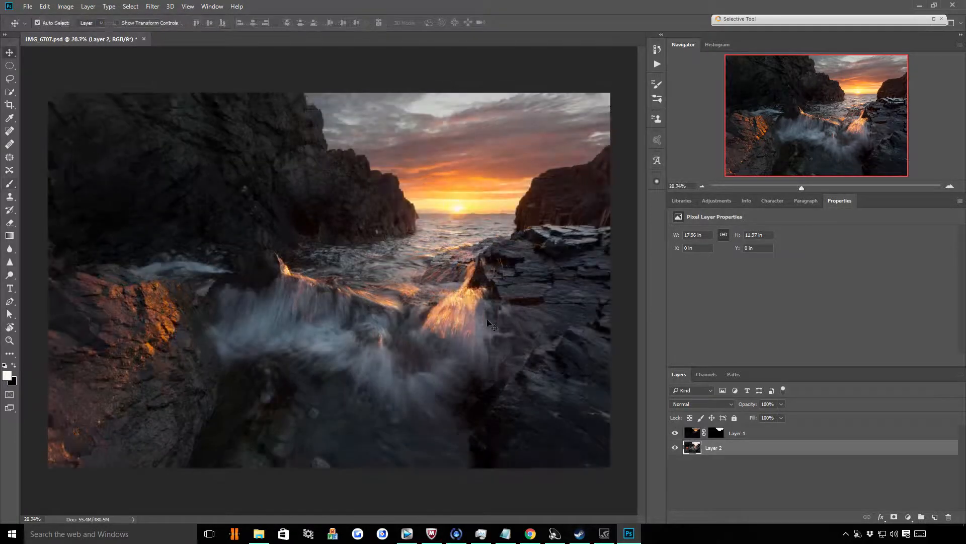